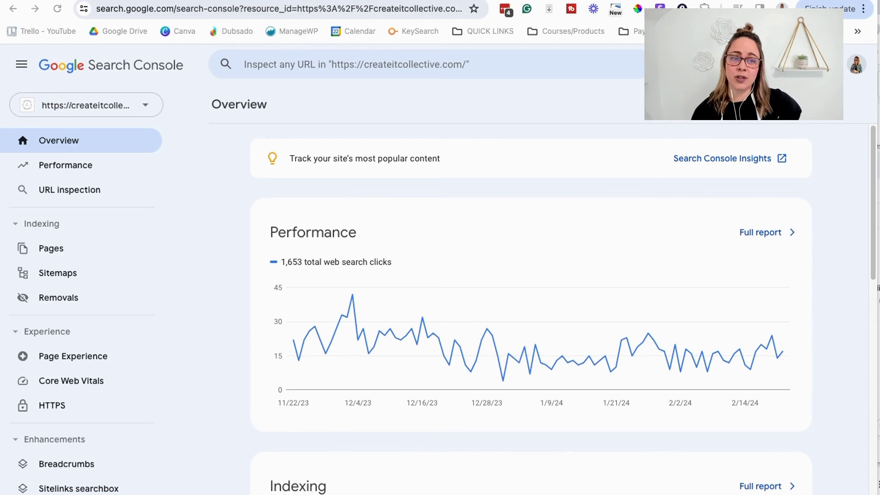
# Show the Google results for the query "google search console", highlight the query, and return to the Search Console overview.
pyautogui.click(136, 14)
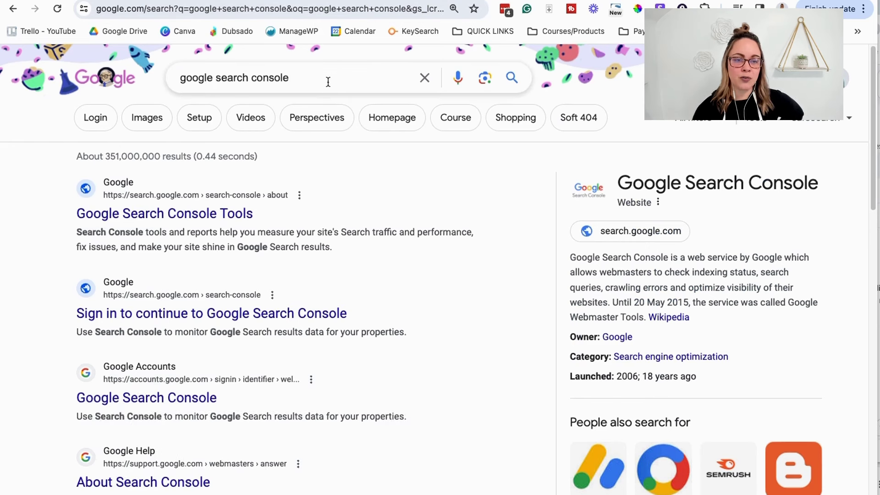
pyautogui.click(328, 78)
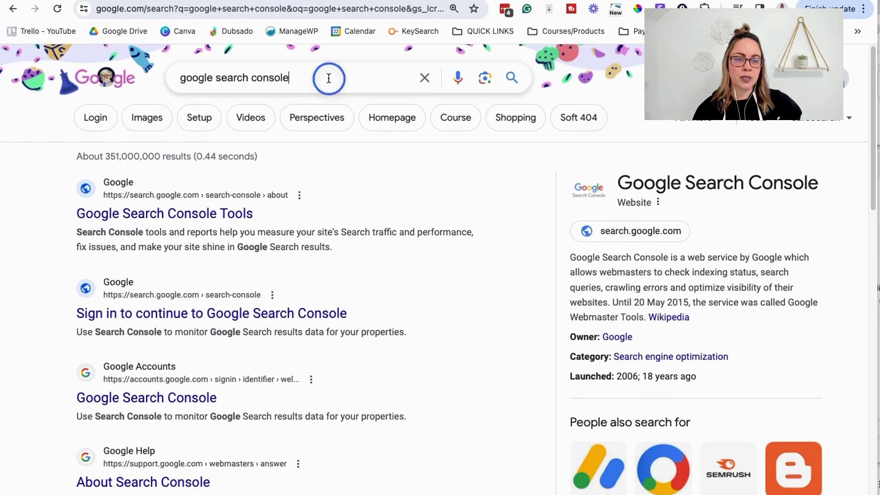
pyautogui.moveTo(329, 78); pyautogui.dragTo(161, 73)
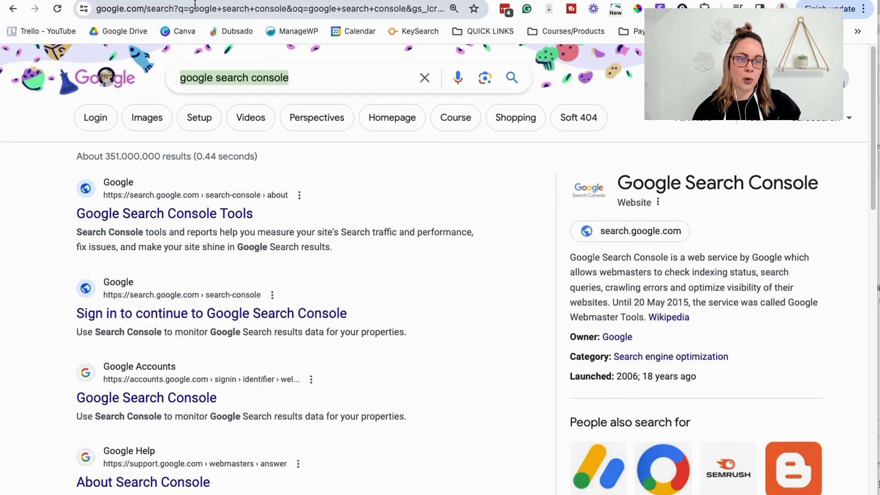
pyautogui.hotkey('ctrl', 'Tab')
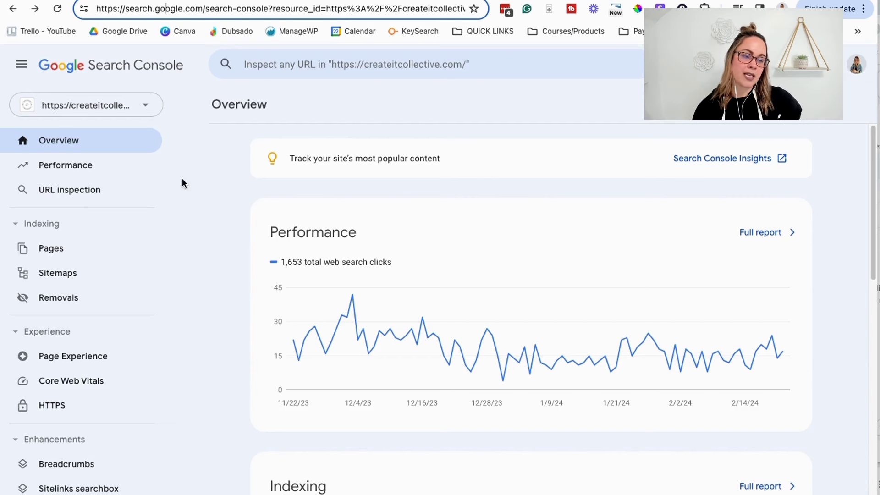
# Look through the reports available for the createitcollective.com property, from Performance and Indexing through Experience, Enhancements and Links.
pyautogui.scroll(-4, 91, 378)
pyautogui.scroll(4, 91, 374)
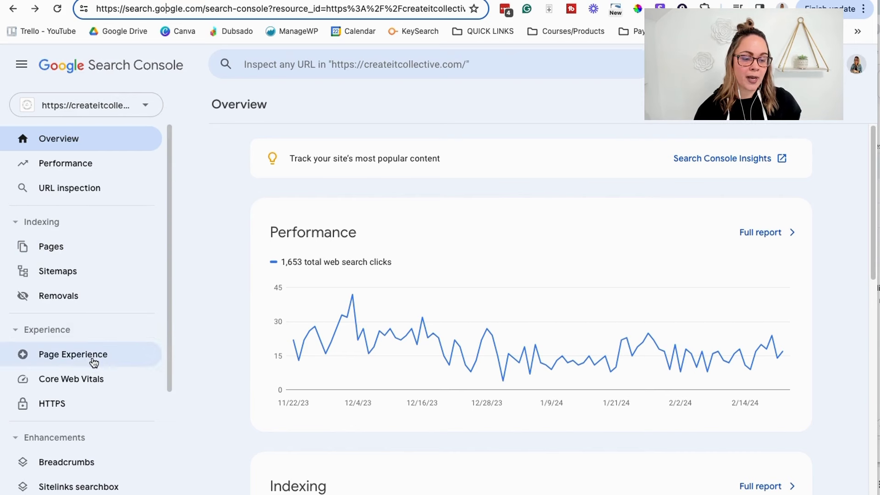
pyautogui.scroll(-4, 103, 354)
pyautogui.scroll(1, 105, 353)
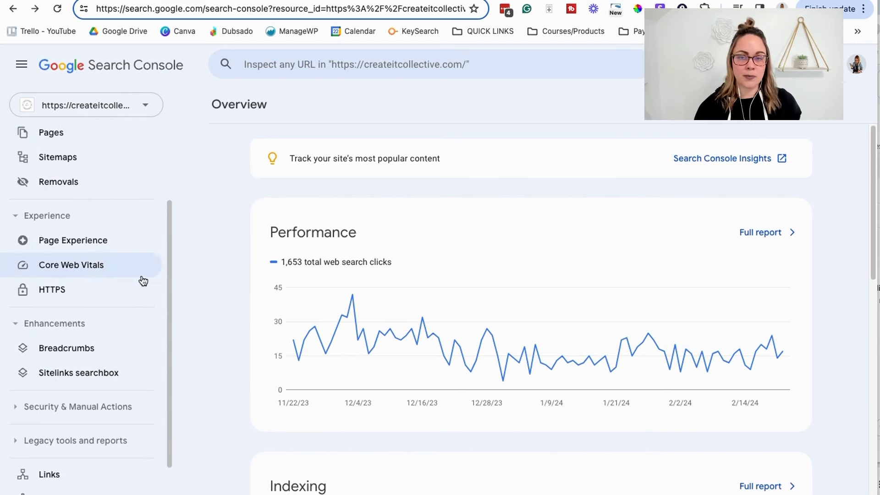
pyautogui.scroll(2, 142, 328)
pyautogui.scroll(1, 142, 329)
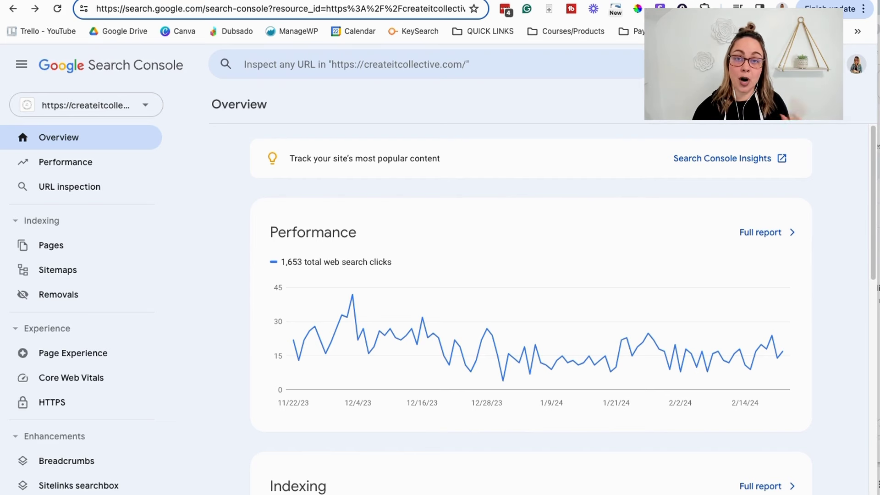
pyautogui.click(846, 219)
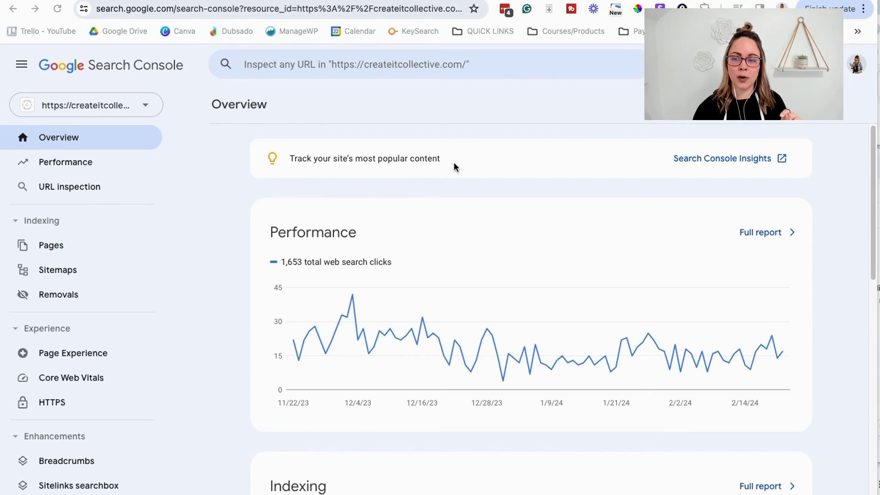
# Open Search Console Insights and examine the site overview for the past 28 days and the new content section.
pyautogui.click(707, 158)
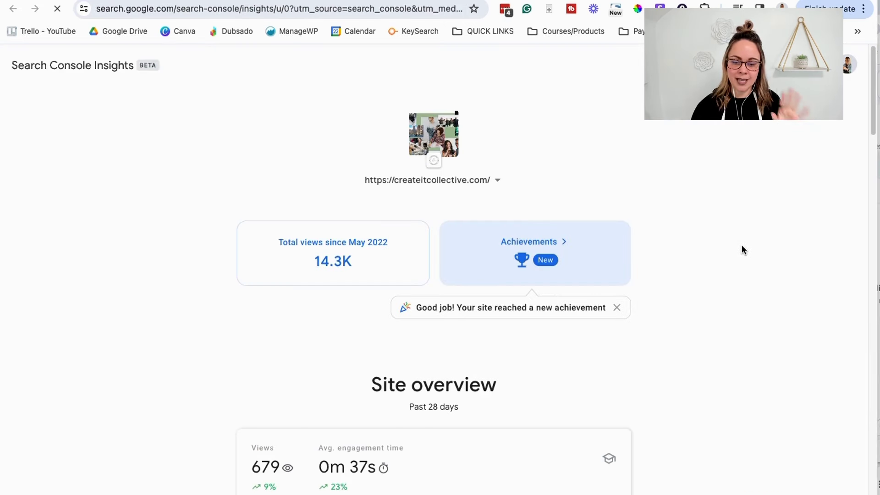
pyautogui.scroll(-2, 733, 270)
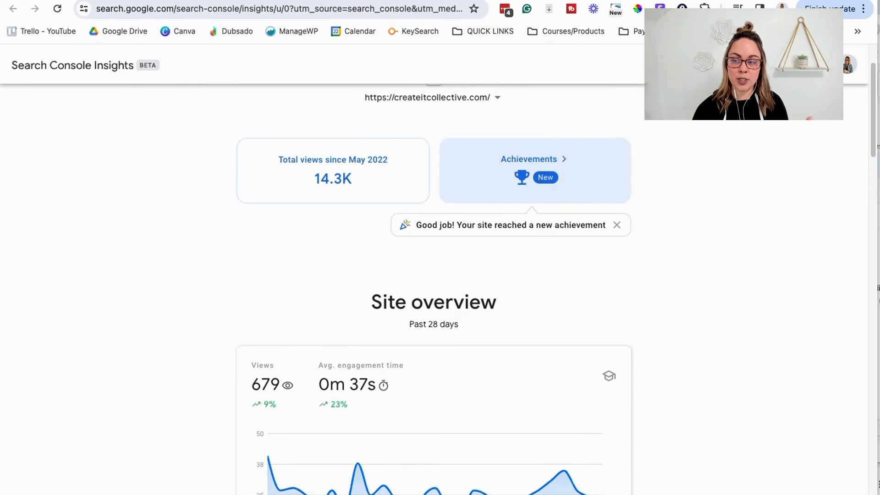
pyautogui.moveTo(867, 134); pyautogui.dragTo(864, 188)
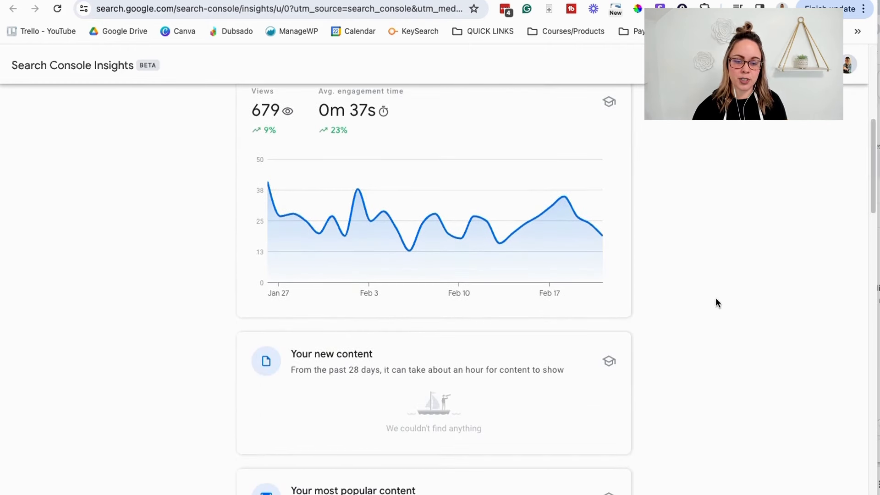
pyautogui.scroll(-5, 716, 300)
pyautogui.scroll(1, 727, 297)
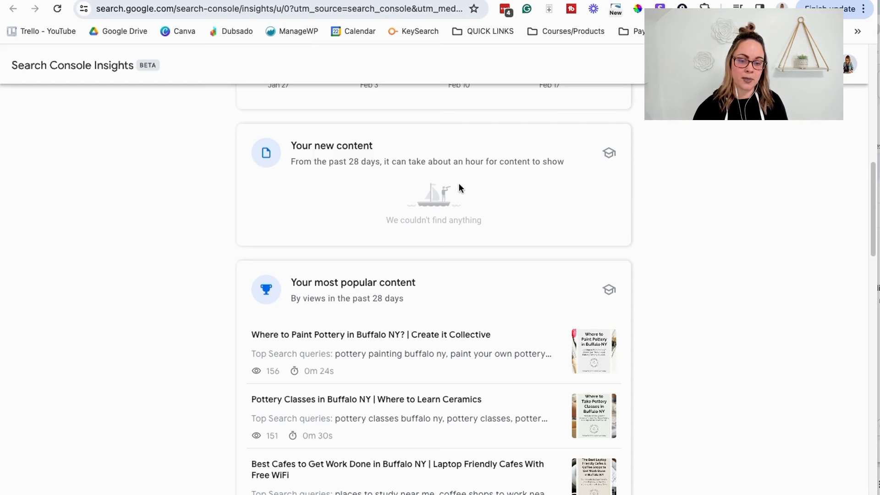
# Browse the most popular content list in the Insights report through entries 7-9.
pyautogui.scroll(-4, 725, 303)
pyautogui.scroll(1, 689, 284)
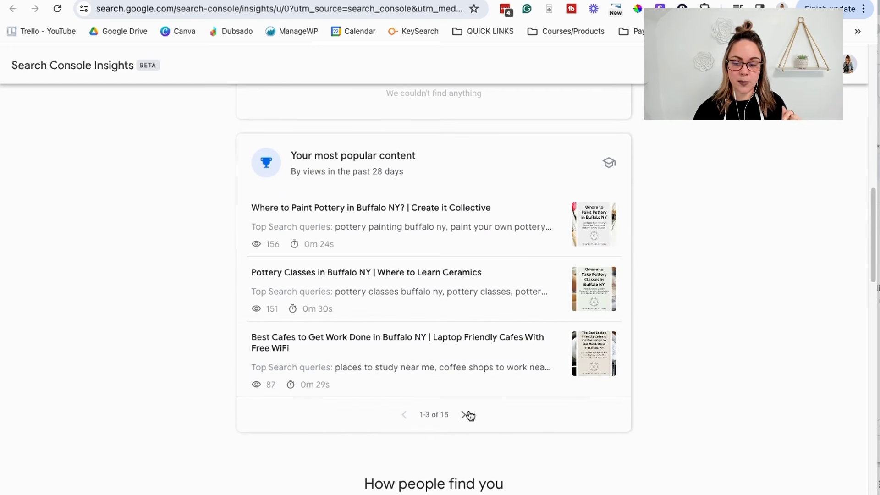
pyautogui.click(462, 416)
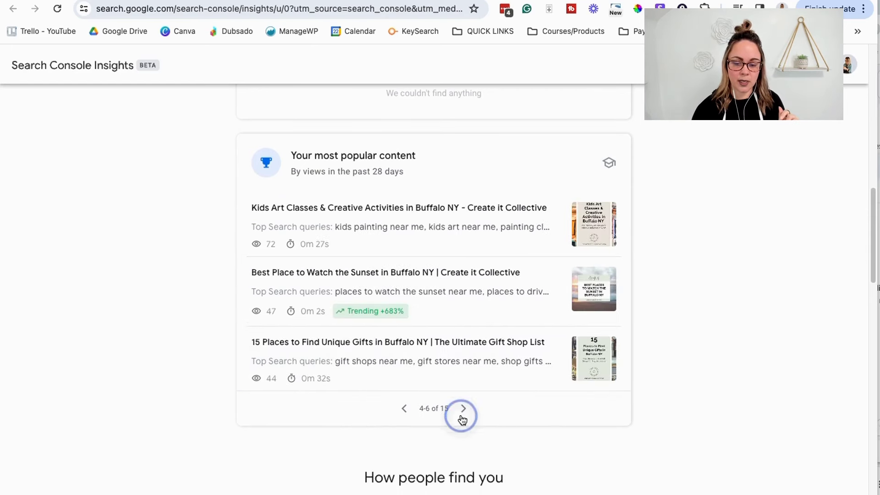
pyautogui.click(464, 415)
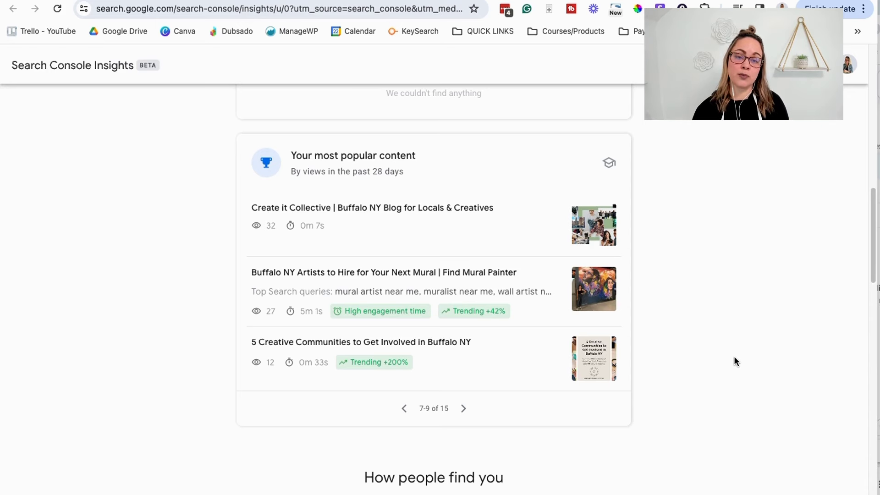
# Examine the top traffic channels and the most searched Google queries in the Insights report.
pyautogui.scroll(-3, 733, 360)
pyautogui.scroll(-5, 740, 377)
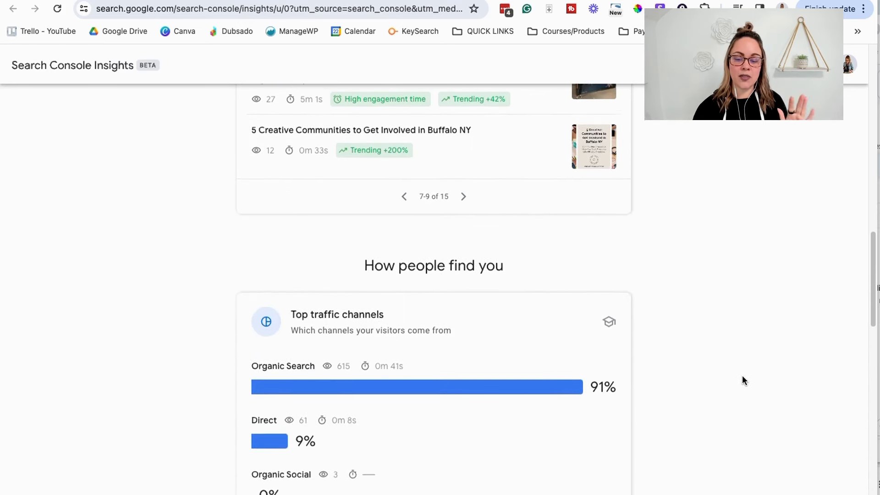
pyautogui.scroll(-6, 746, 379)
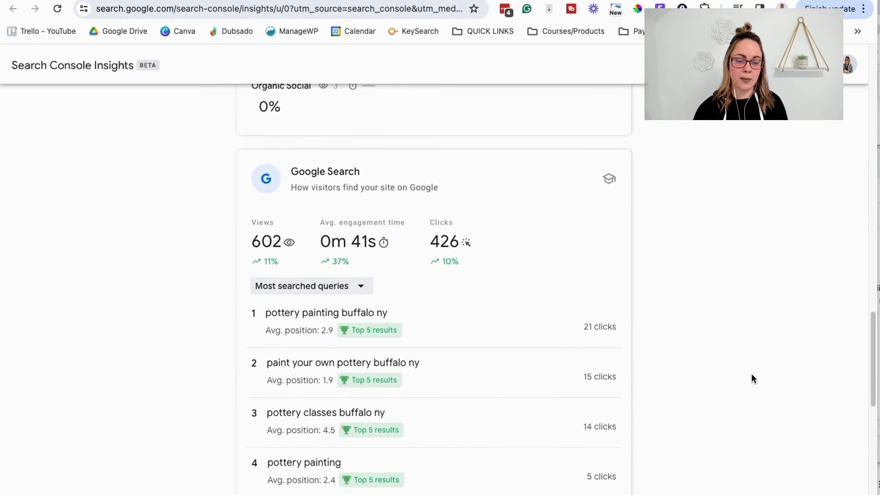
pyautogui.scroll(-1, 733, 371)
pyautogui.scroll(-3, 596, 321)
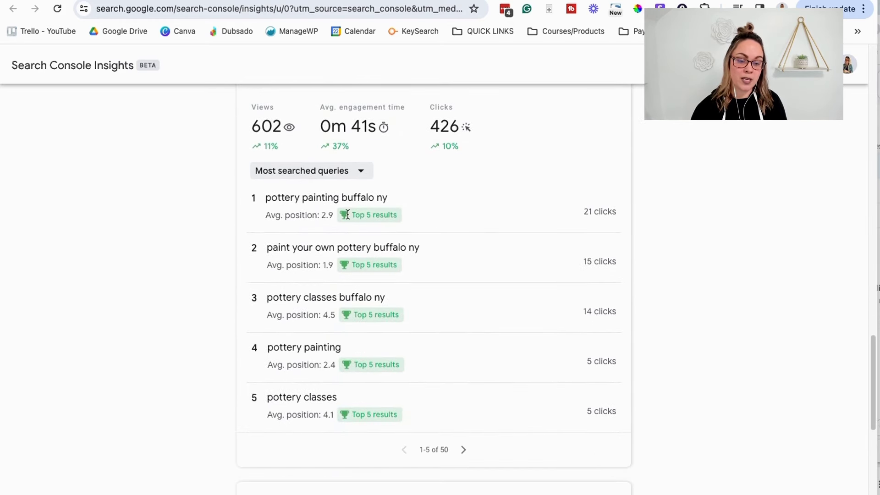
pyautogui.scroll(-1, 554, 387)
pyautogui.scroll(-3, 553, 387)
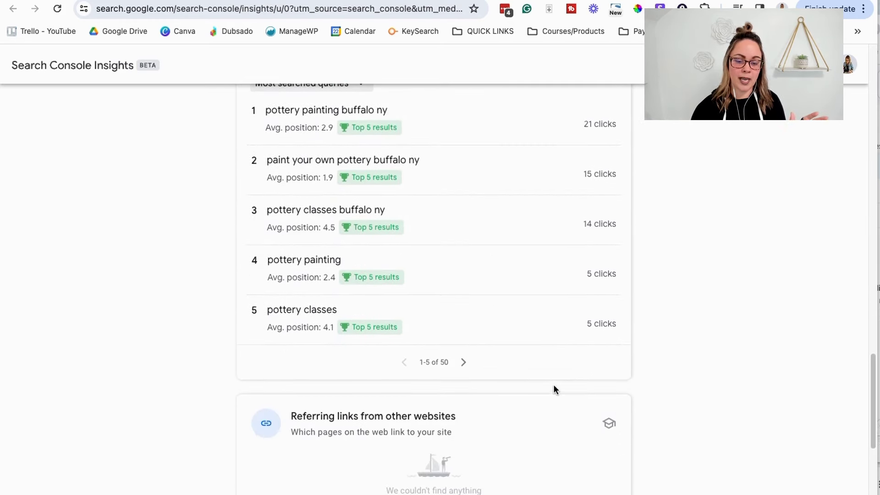
pyautogui.scroll(12, 684, 405)
pyautogui.scroll(15, 685, 402)
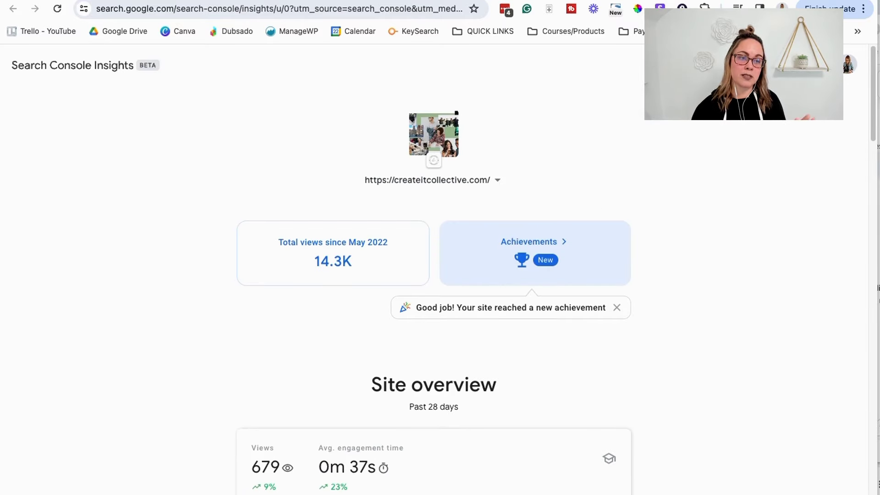
# Return to the property's overview page and look over its performance and indexing summaries.
pyautogui.click(348, 1)
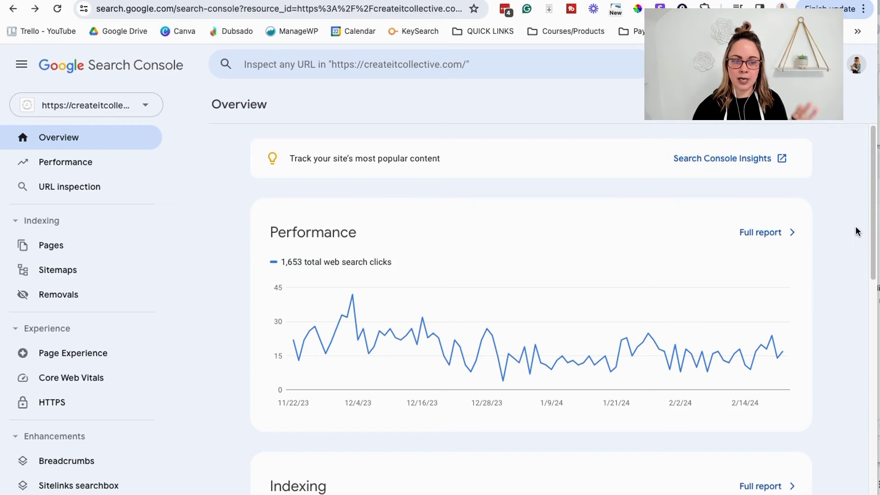
pyautogui.scroll(-4, 851, 225)
pyautogui.scroll(-7, 851, 225)
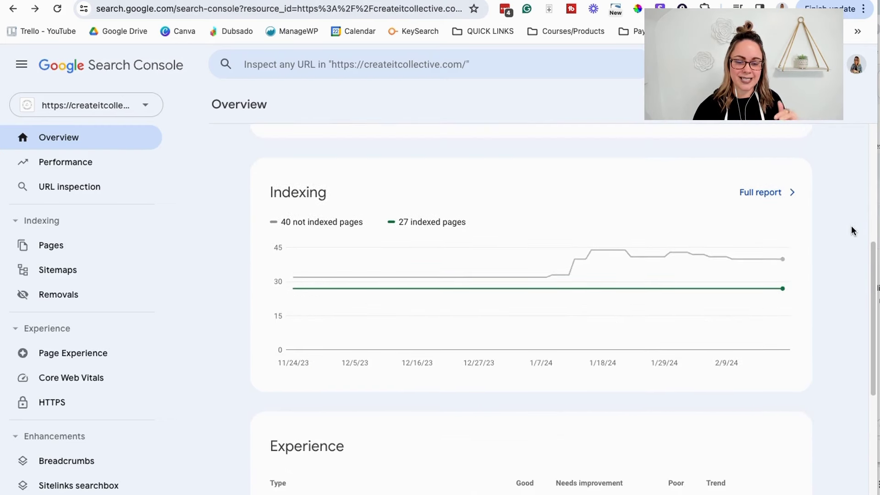
pyautogui.scroll(5, 850, 225)
pyautogui.scroll(6, 851, 225)
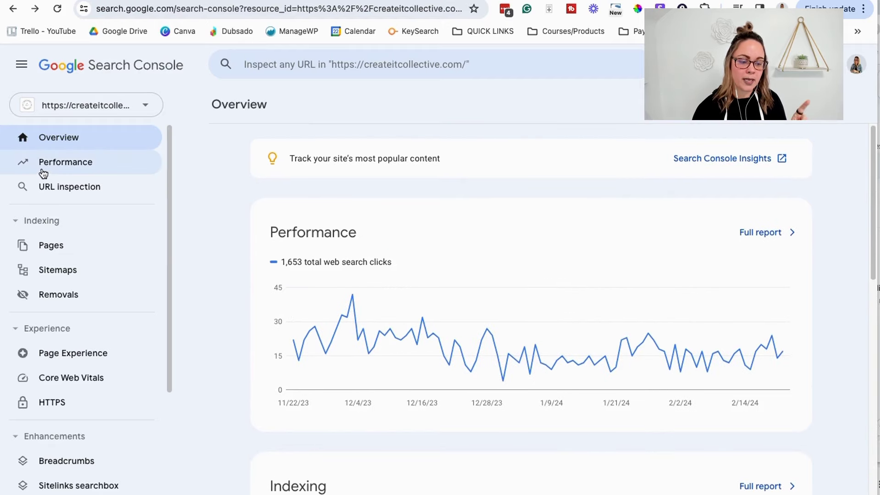
# Open the full Performance report and check the available search type filters without changing the current one.
pyautogui.click(77, 171)
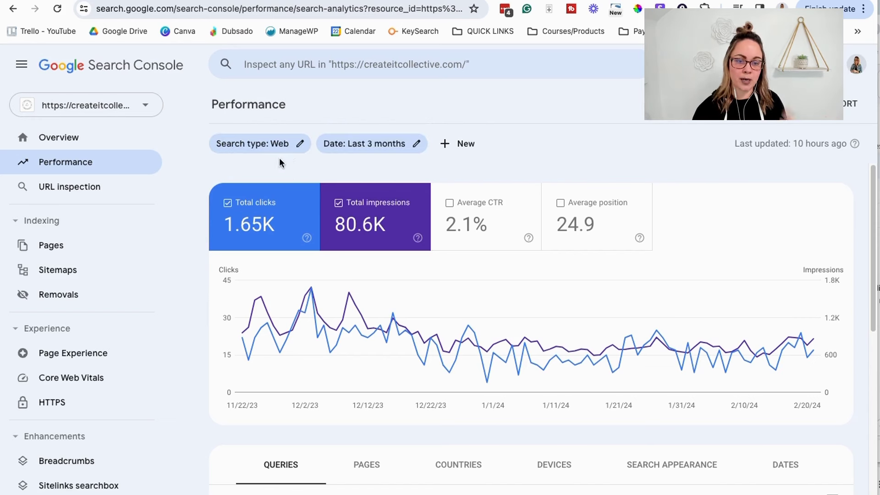
pyautogui.click(301, 148)
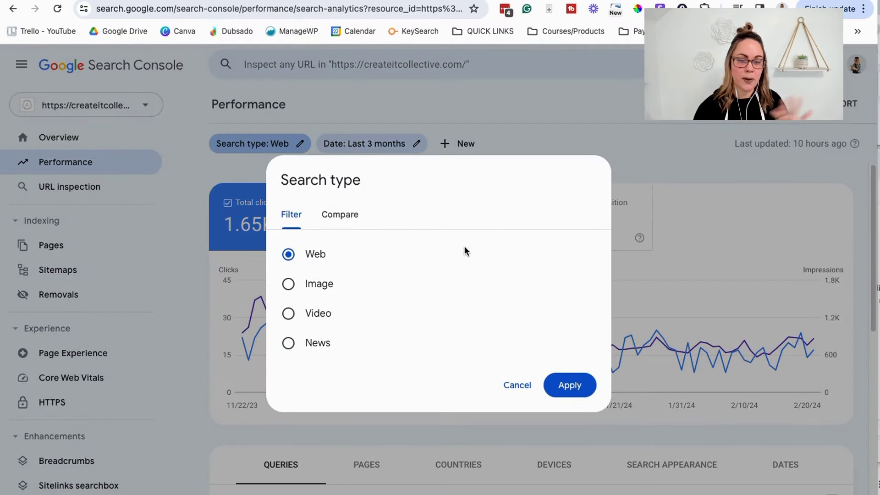
pyautogui.click(510, 384)
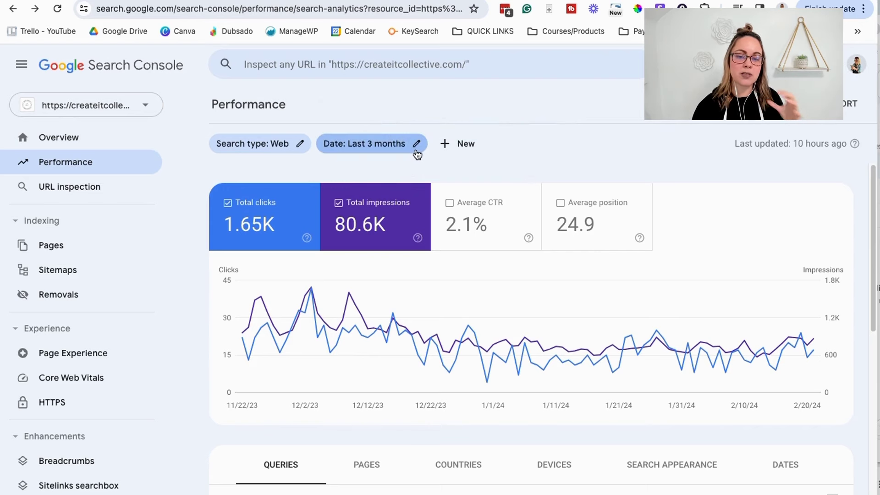
# Review the Performance report's date range filters and period comparison options, then dismiss them without applying a change.
pyautogui.click(417, 145)
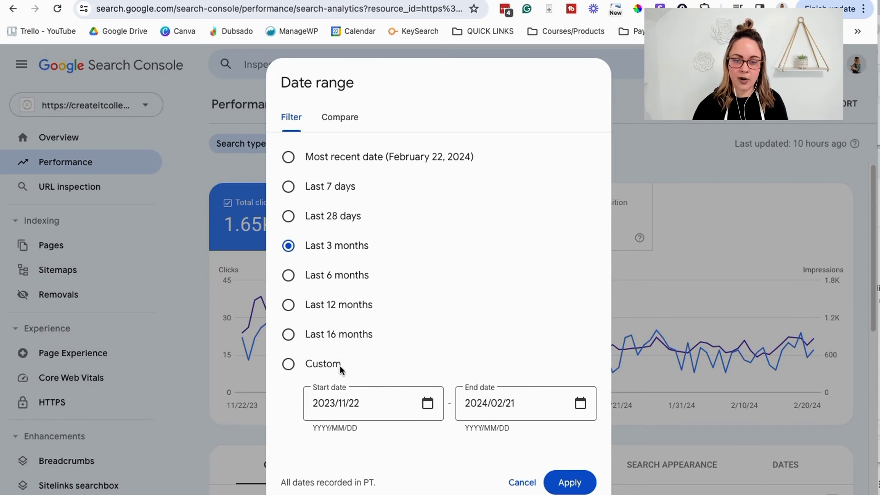
pyautogui.click(341, 120)
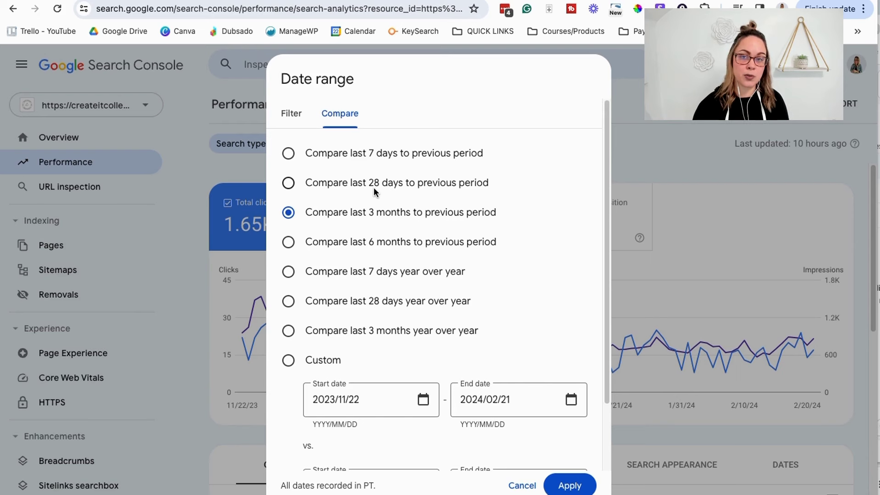
pyautogui.scroll(-2, 487, 307)
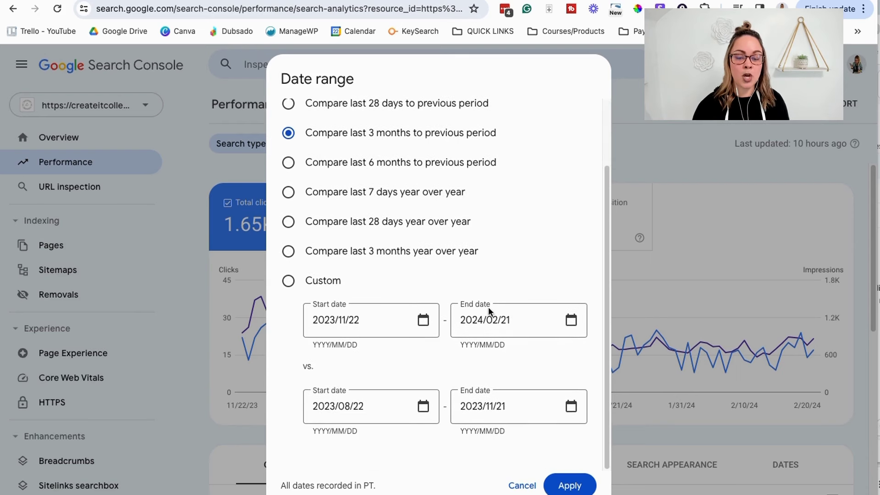
pyautogui.scroll(2, 492, 284)
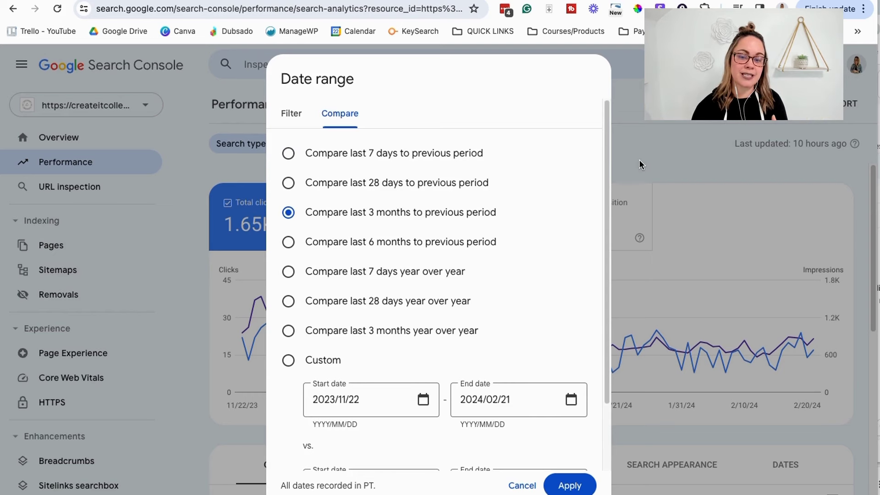
pyautogui.click(523, 486)
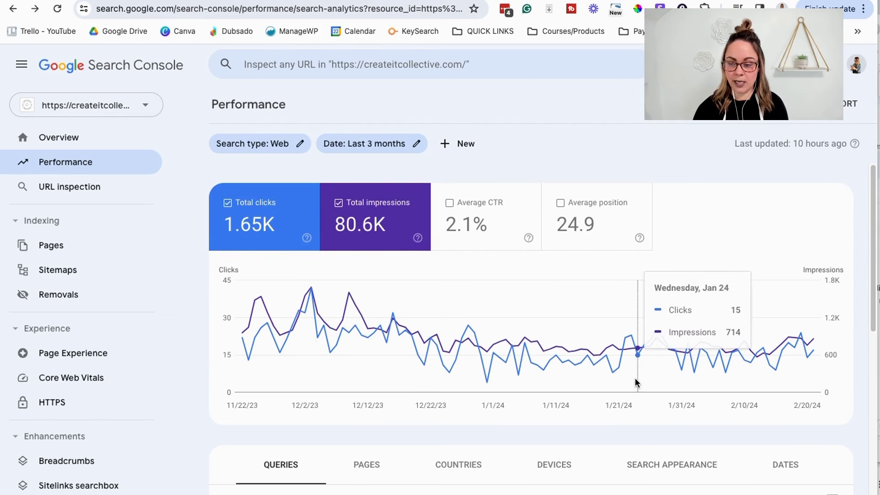
# Add Average CTR and Average position to the Performance report's chart and bring the top queries table into view.
pyautogui.click(499, 222)
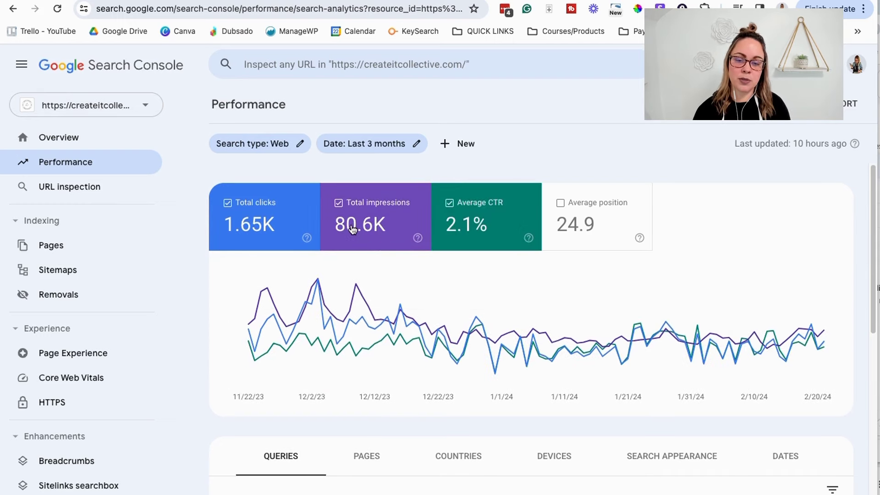
pyautogui.moveTo(501, 276)
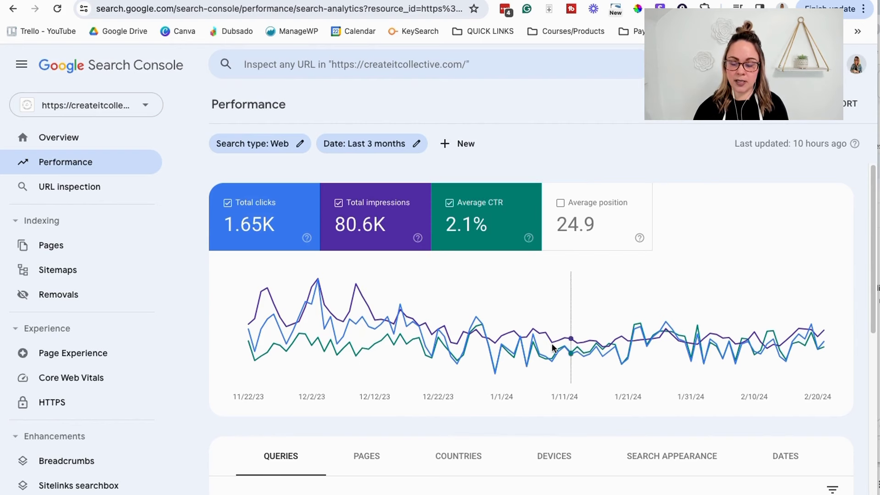
pyautogui.click(573, 229)
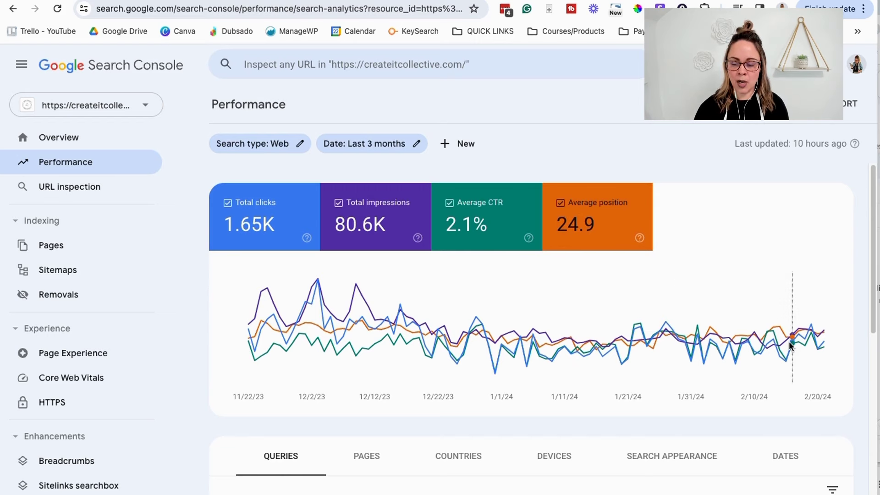
pyautogui.scroll(-1, 788, 341)
pyautogui.scroll(-2, 775, 299)
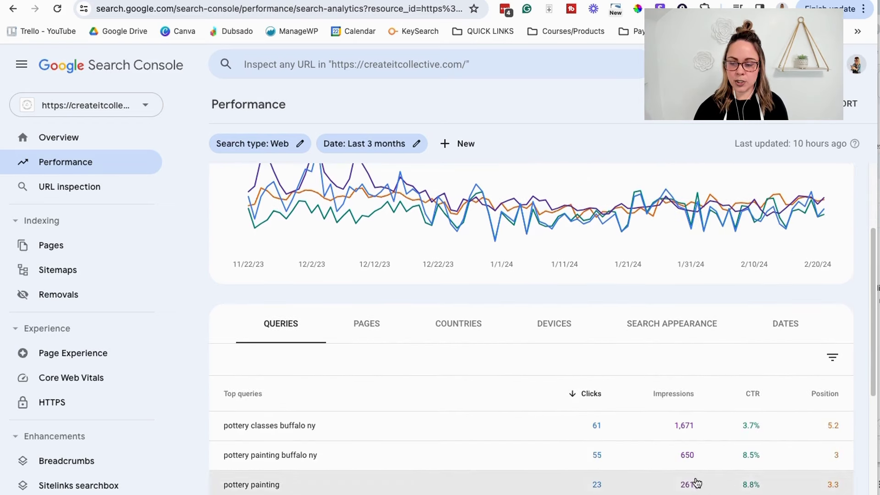
# Remove Average position and Average CTR from the Performance report and check the queries table and chart with clicks and impressions only.
pyautogui.scroll(3, 824, 465)
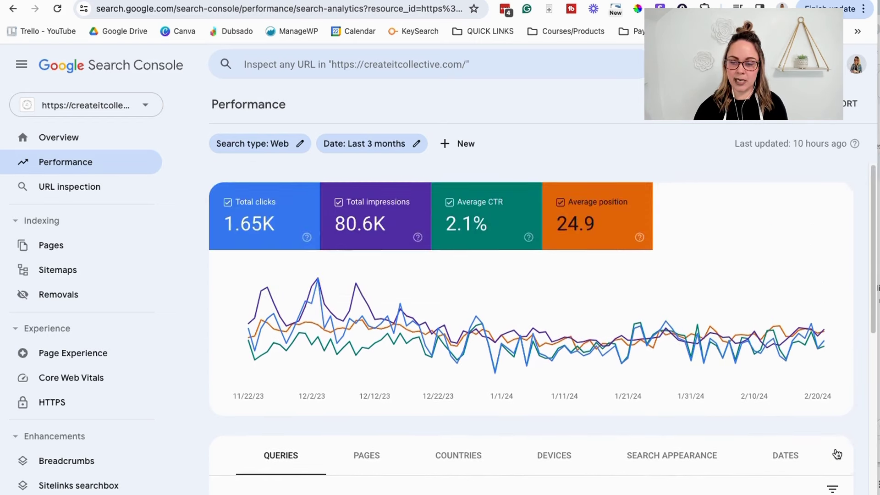
pyautogui.click(585, 224)
pyautogui.click(472, 203)
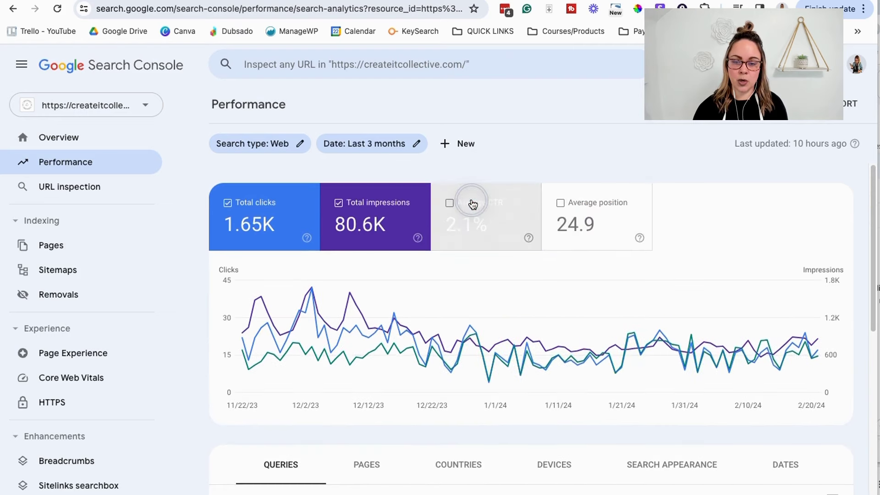
pyautogui.scroll(-5, 736, 219)
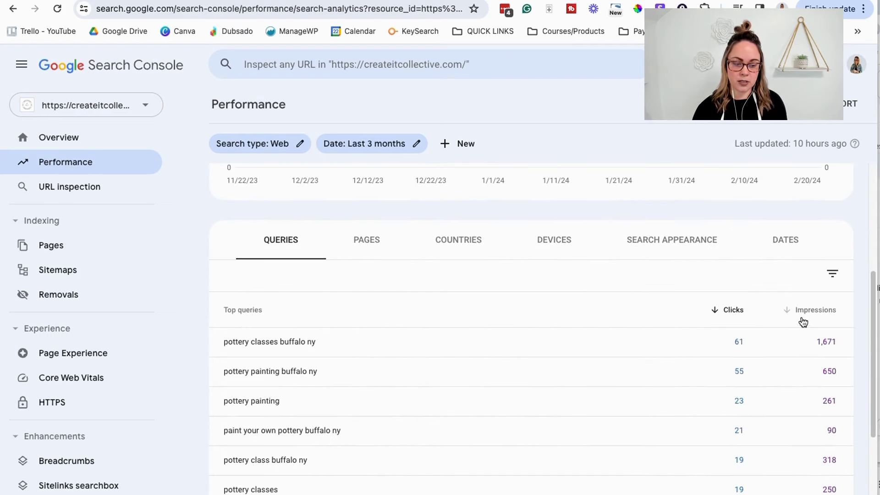
pyautogui.scroll(1, 671, 377)
pyautogui.scroll(5, 671, 377)
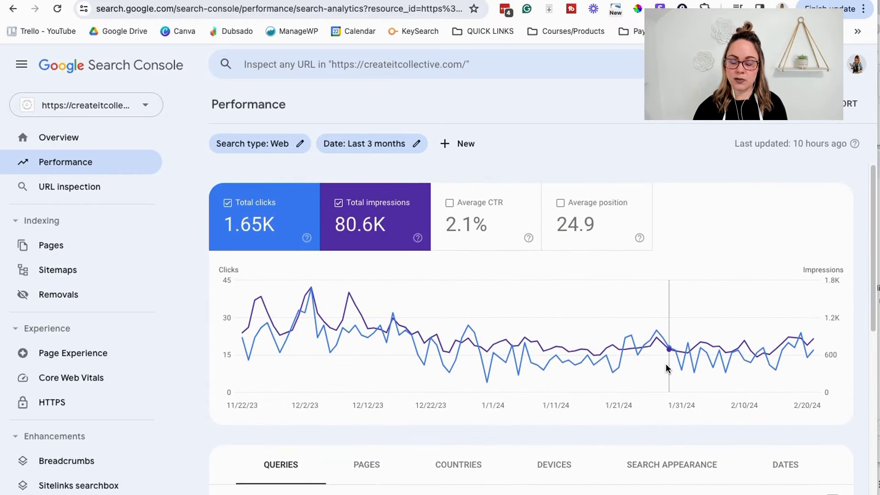
pyautogui.moveTo(667, 363)
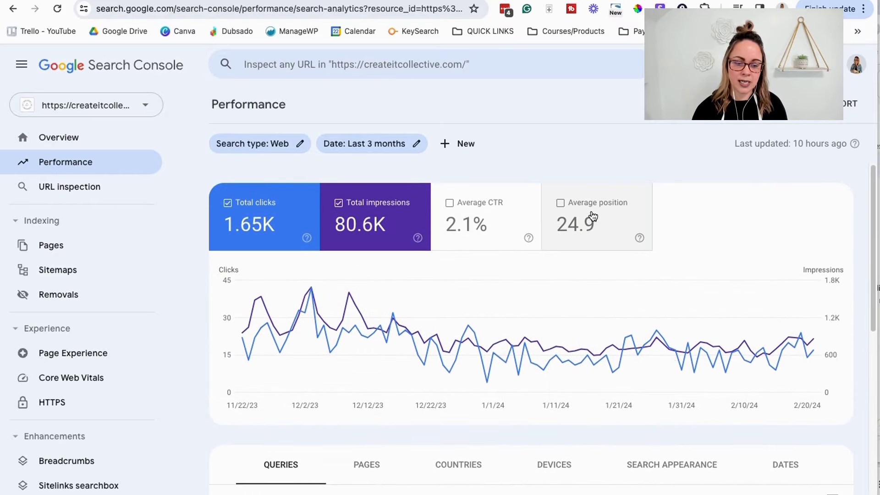
# Turn Average CTR and Average position on, then switch both metrics off again.
pyautogui.scroll(-1, 600, 242)
pyautogui.click(470, 195)
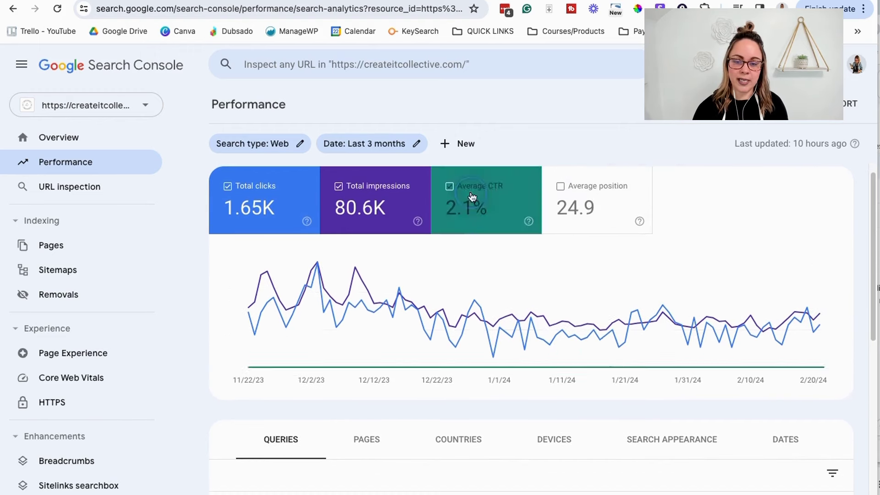
pyautogui.click(605, 200)
pyautogui.click(444, 197)
pyautogui.click(562, 206)
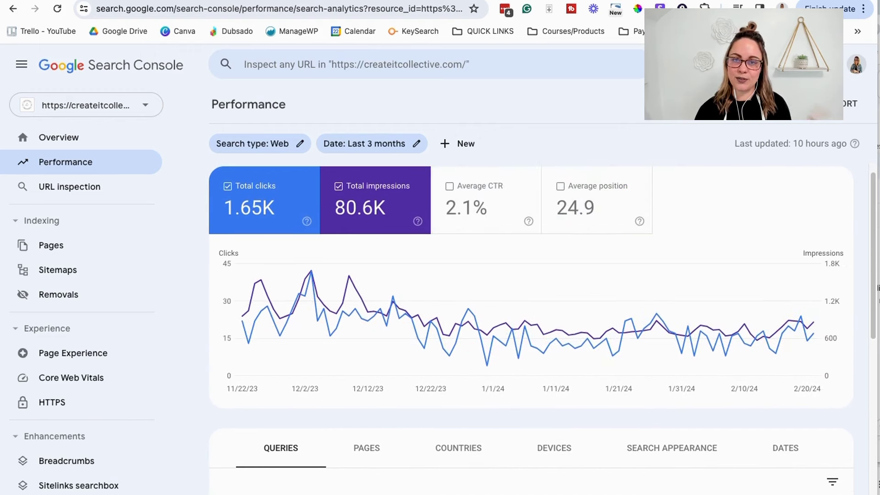
# Show Average CTR and Average position in the Performance report again and return to the top queries table.
pyautogui.scroll(-1, 791, 306)
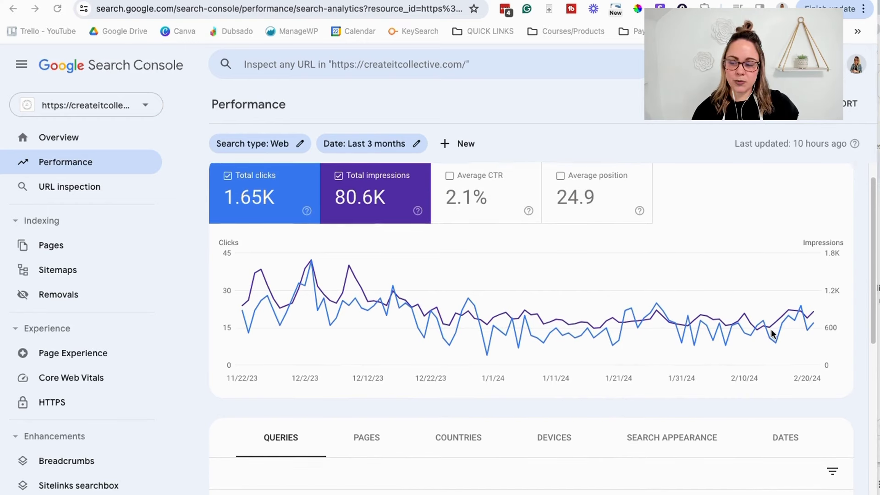
pyautogui.scroll(-2, 770, 329)
pyautogui.scroll(3, 770, 323)
pyautogui.click(454, 211)
pyautogui.click(627, 231)
pyautogui.scroll(-5, 628, 232)
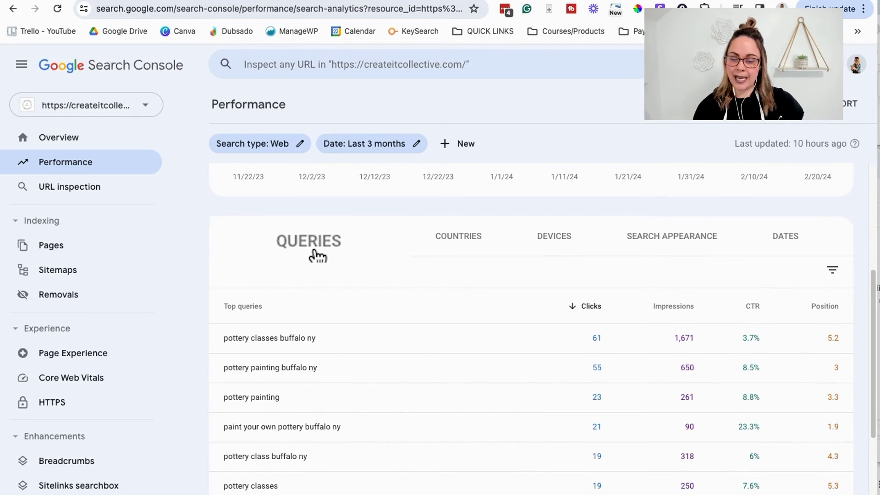
# Examine the Queries breakdown, comparing clicks, impressions, CTR and position for the top search queries.
pyautogui.click(314, 255)
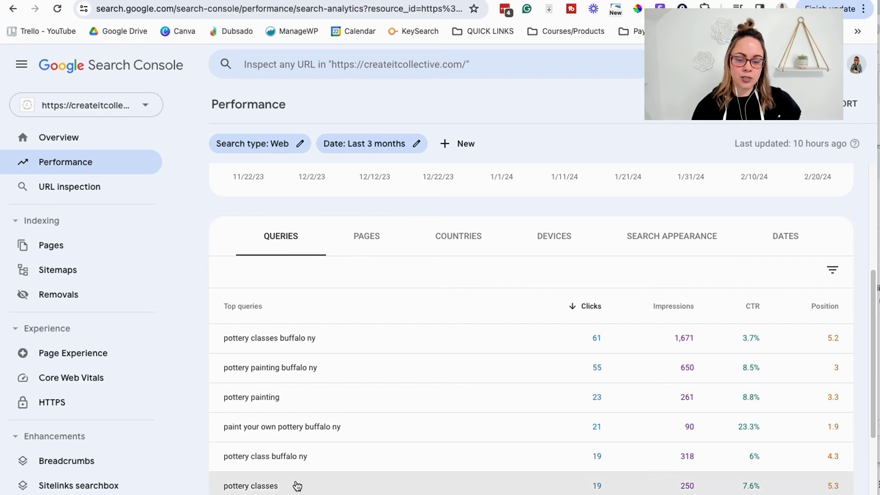
pyautogui.scroll(-2, 312, 394)
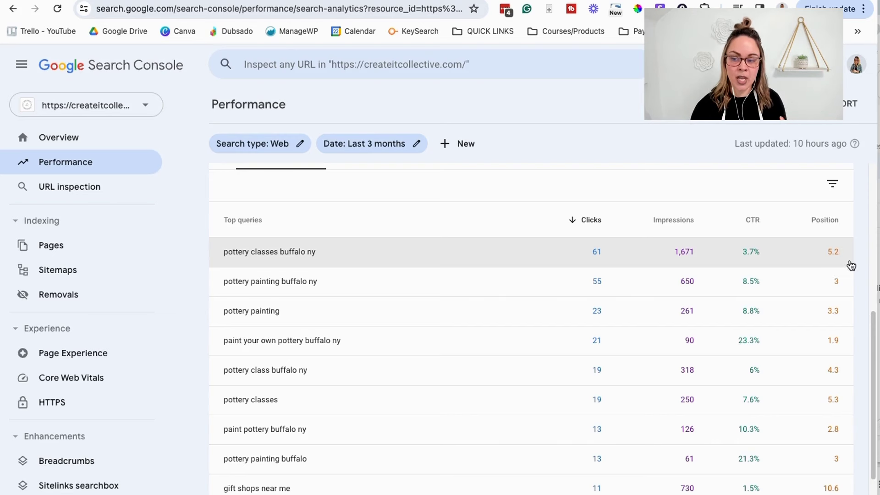
pyautogui.scroll(-2, 852, 264)
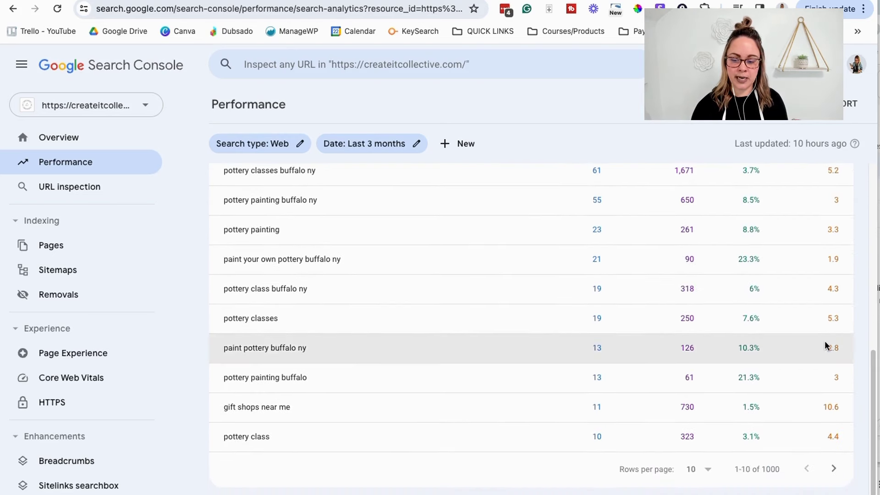
pyautogui.scroll(3, 698, 479)
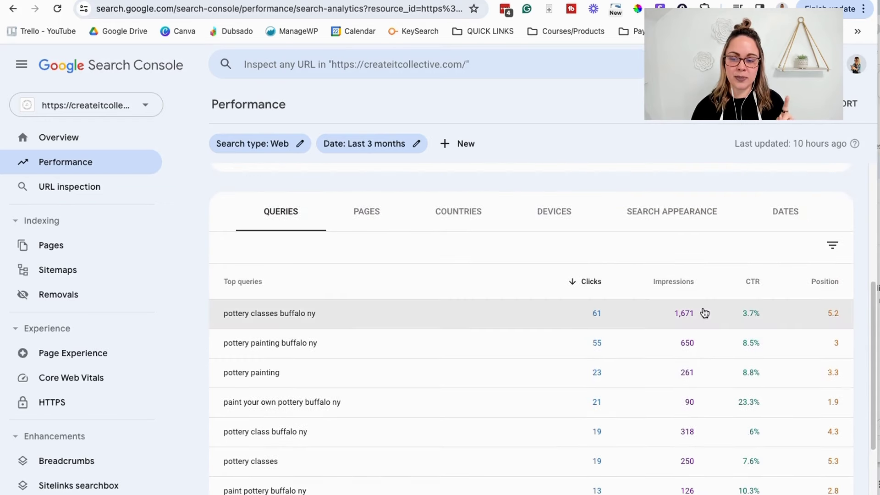
pyautogui.scroll(-3, 687, 399)
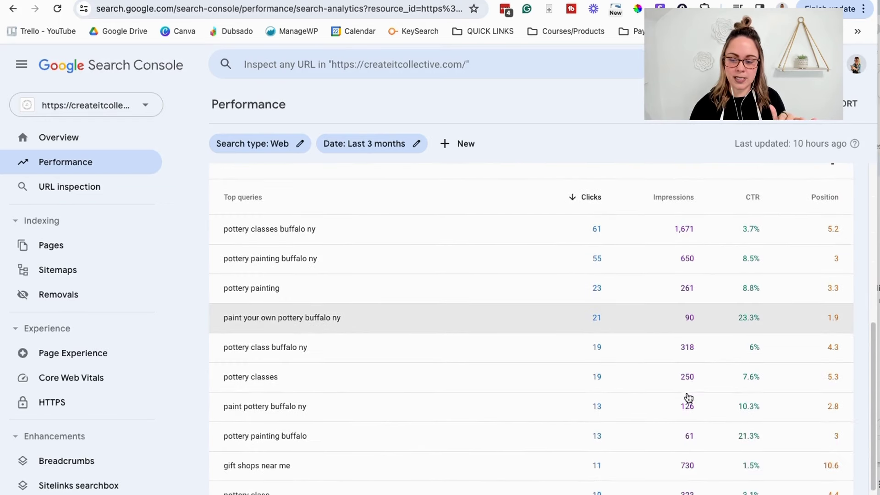
# Show 100 rows per page in the top queries table and look through the list to its end.
pyautogui.click(799, 456)
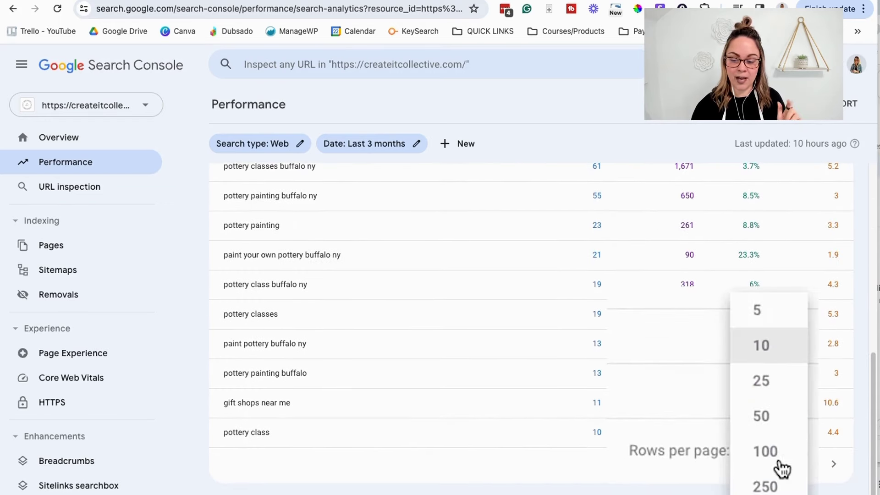
pyautogui.click(779, 460)
pyautogui.scroll(-10, 707, 434)
pyautogui.scroll(-20, 709, 427)
pyautogui.scroll(-9, 710, 426)
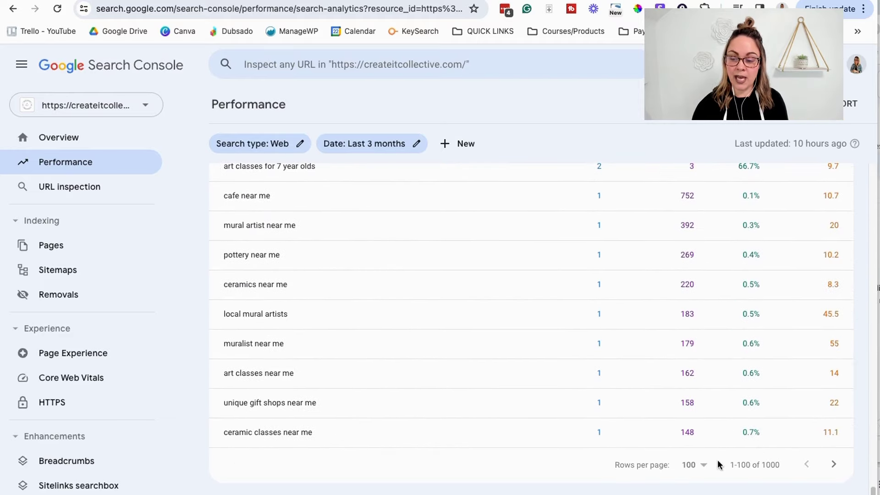
# Advance through the top queries to rows 301–400 and look over the lower-ranking search terms.
pyautogui.click(832, 466)
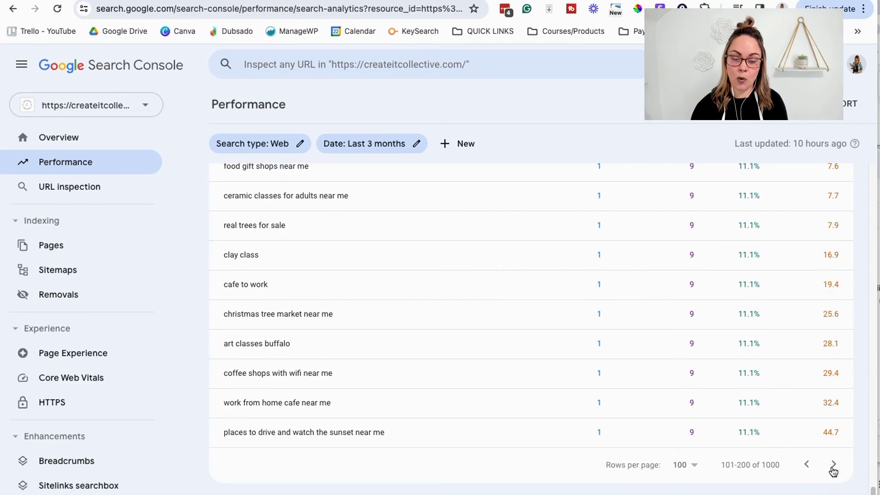
pyautogui.click(834, 465)
pyautogui.click(834, 466)
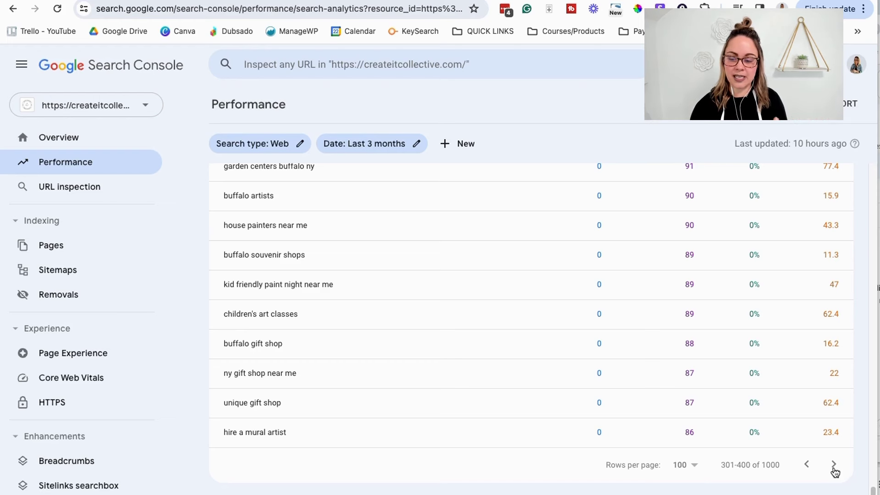
pyautogui.scroll(15, 628, 408)
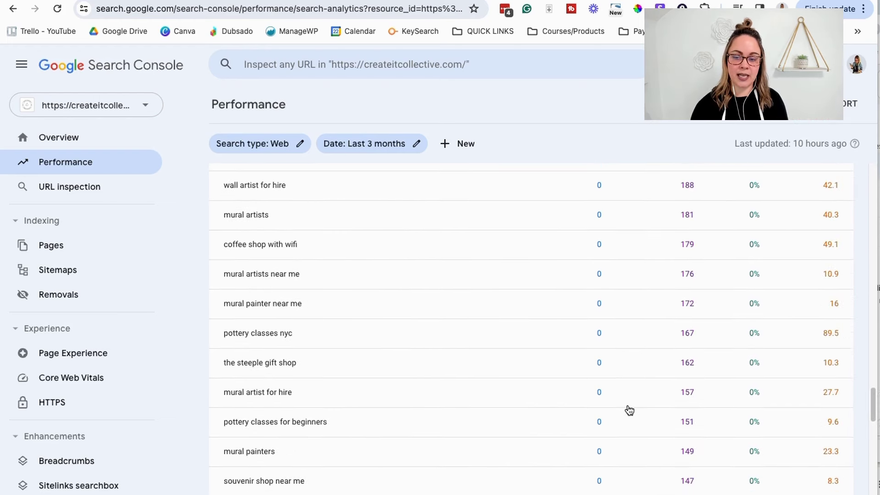
pyautogui.scroll(9, 687, 234)
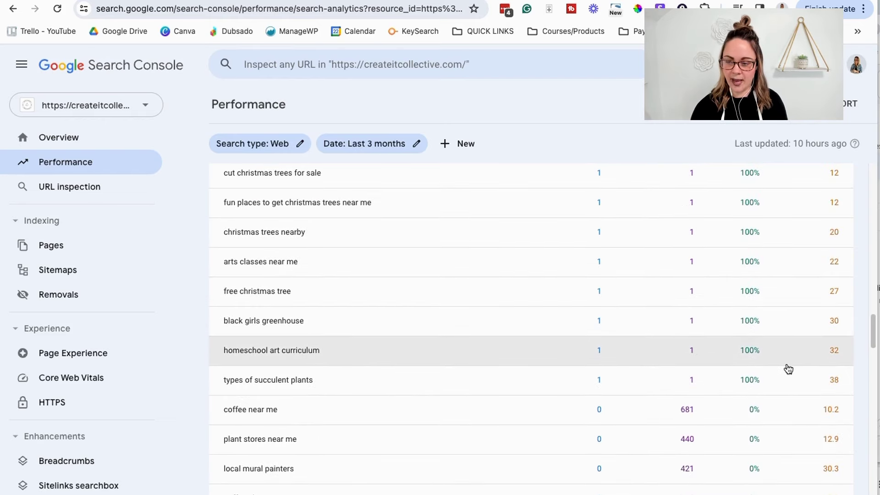
pyautogui.scroll(-20, 788, 369)
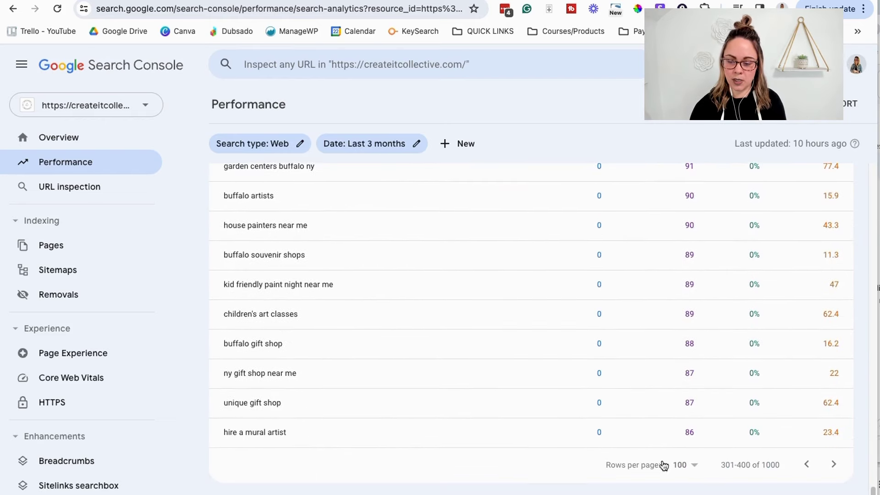
# Set the top queries table to 10 rows per page and return to the report's chart.
pyautogui.click(680, 465)
pyautogui.click(745, 353)
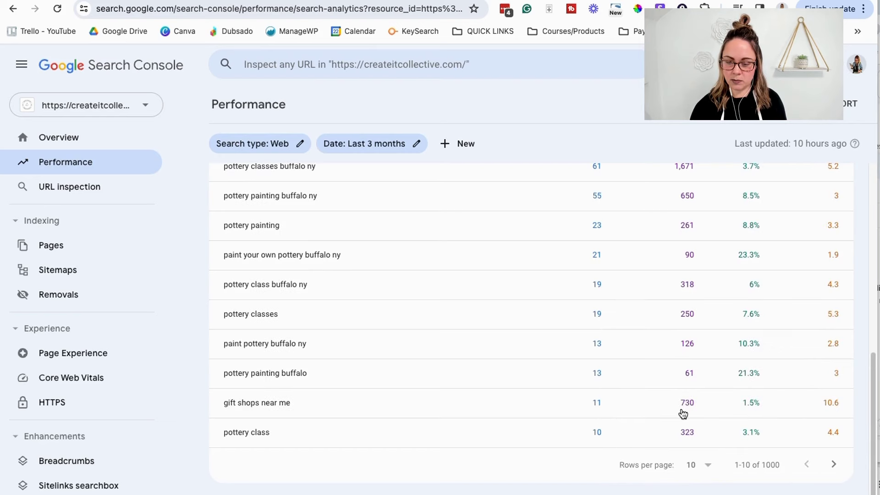
pyautogui.scroll(8, 733, 426)
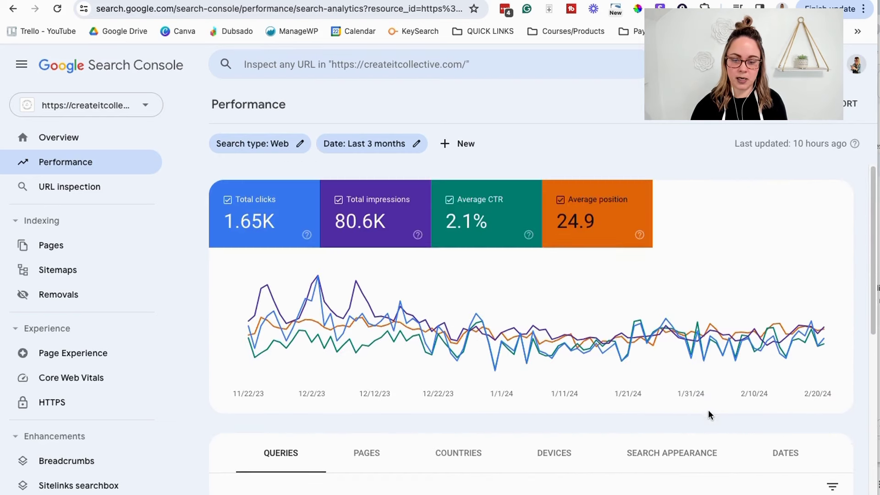
# Sort the top queries by impressions from highest to lowest, reverse the order, and restore highest first.
pyautogui.scroll(-5, 568, 330)
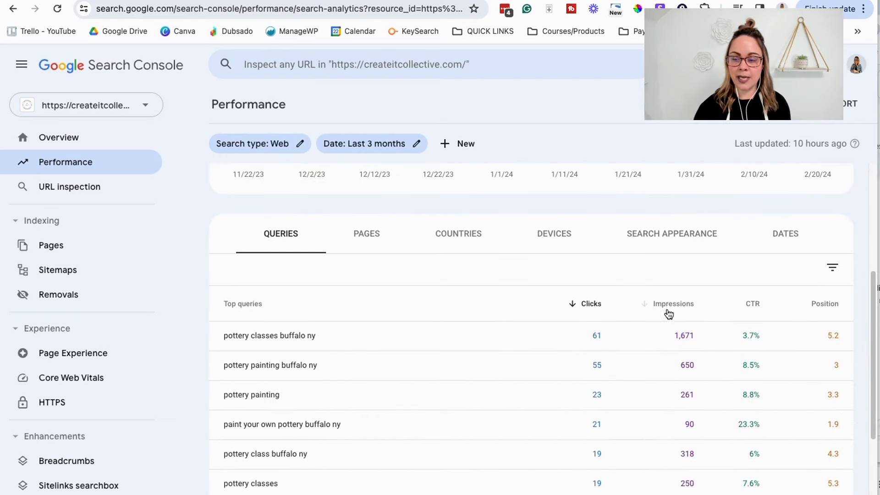
pyautogui.click(668, 312)
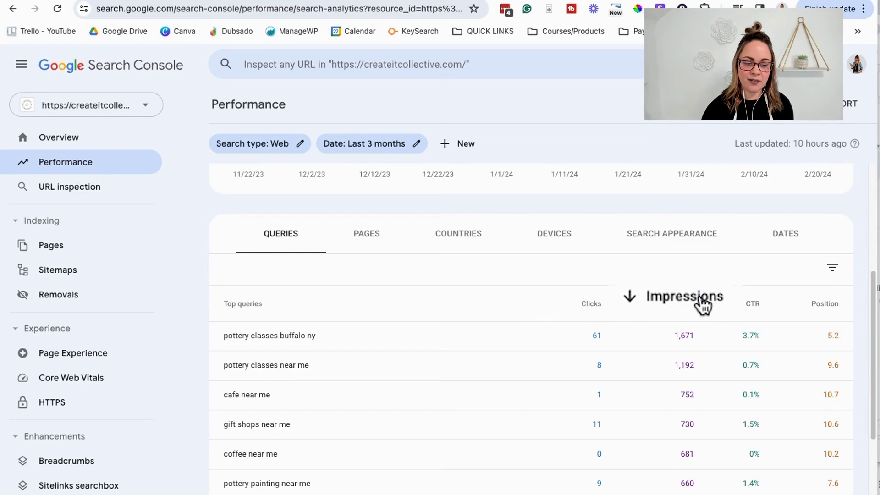
pyautogui.click(677, 306)
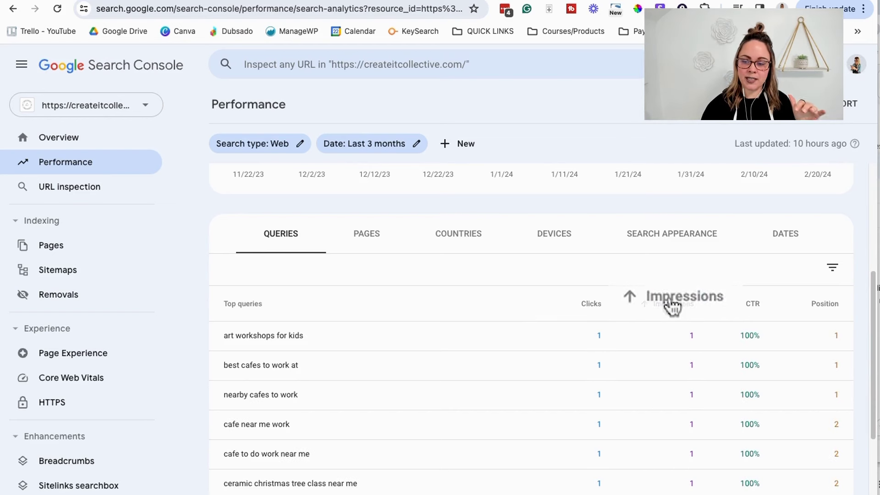
pyautogui.click(682, 306)
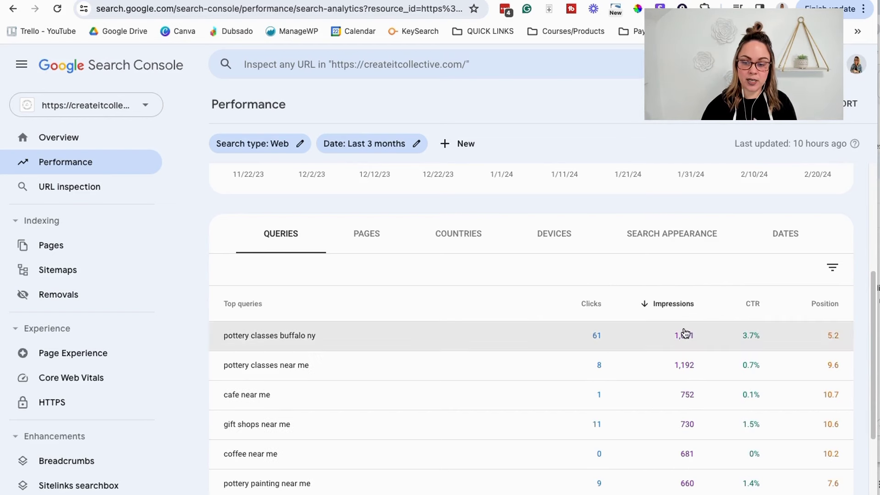
# Try sorting the top queries by the other metrics in turn: clicks, CTR and position.
pyautogui.click(583, 306)
pyautogui.click(750, 304)
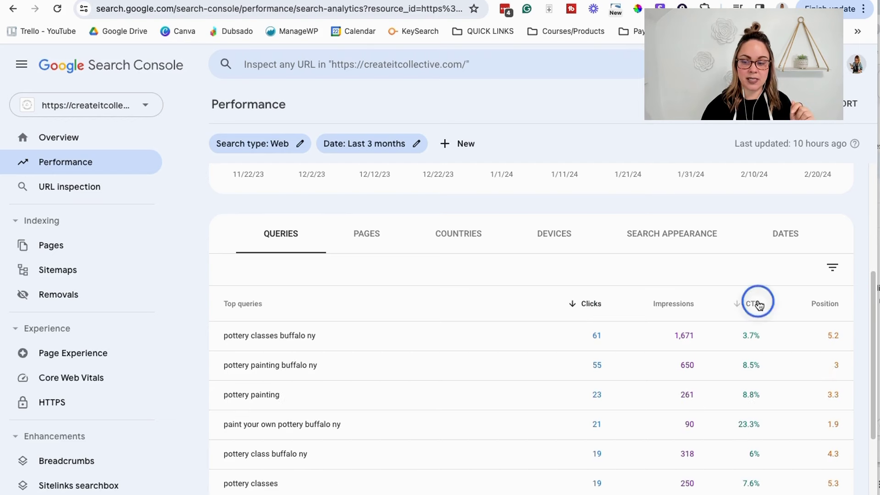
pyautogui.click(609, 306)
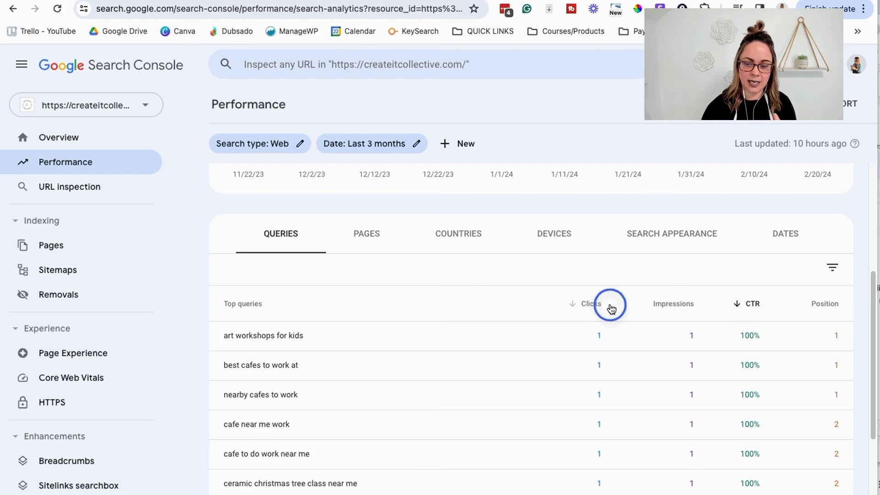
pyautogui.click(668, 309)
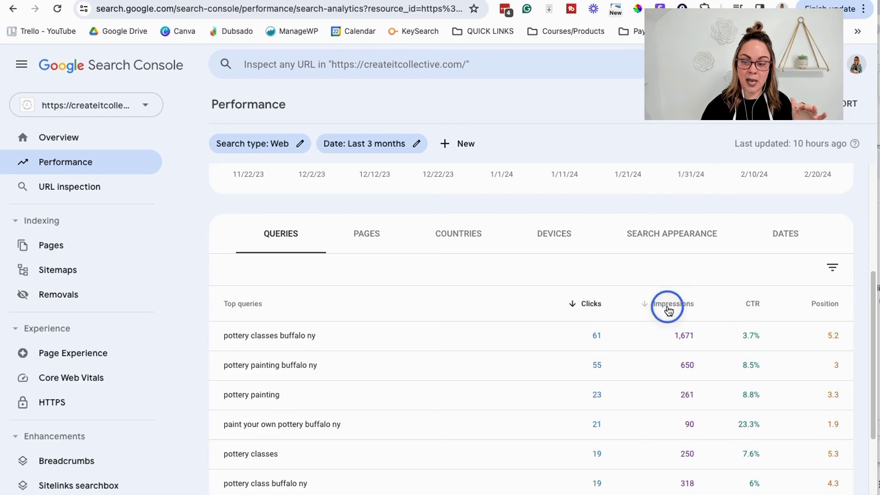
pyautogui.click(747, 307)
pyautogui.click(810, 306)
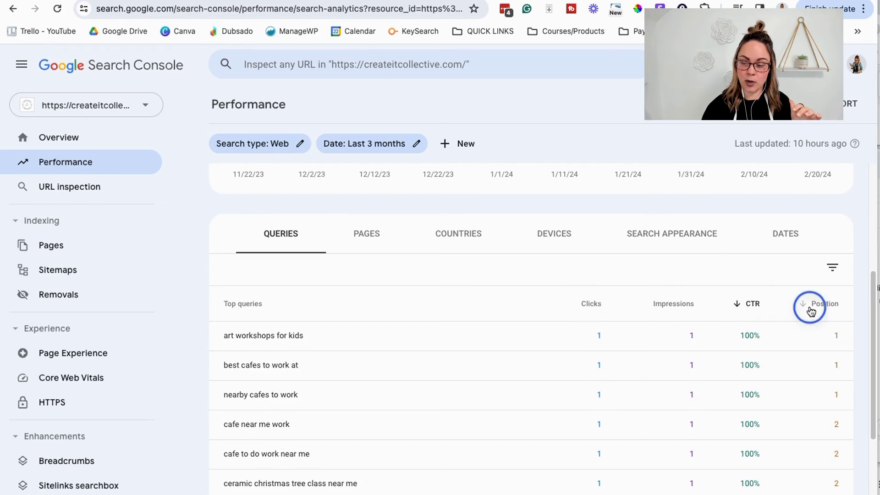
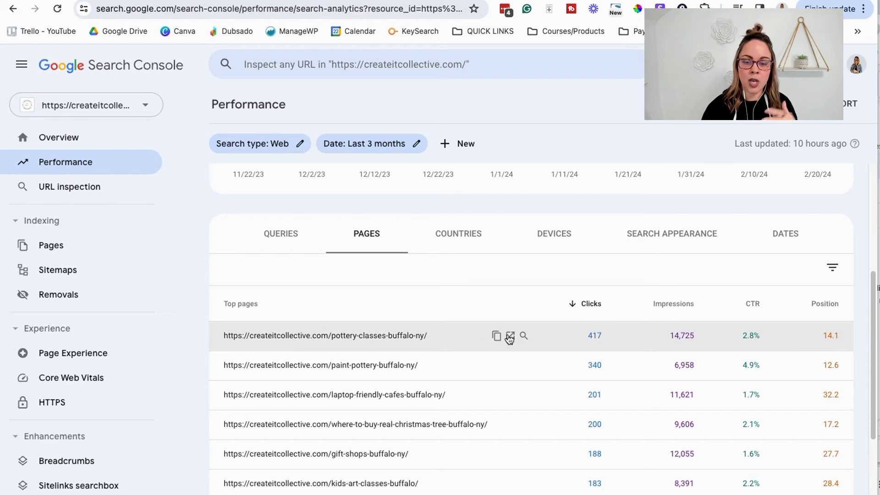
# Filter the Performance report to the /pottery-classes-buffalo-ny/ page and list the search queries leading to it.
pyautogui.click(394, 335)
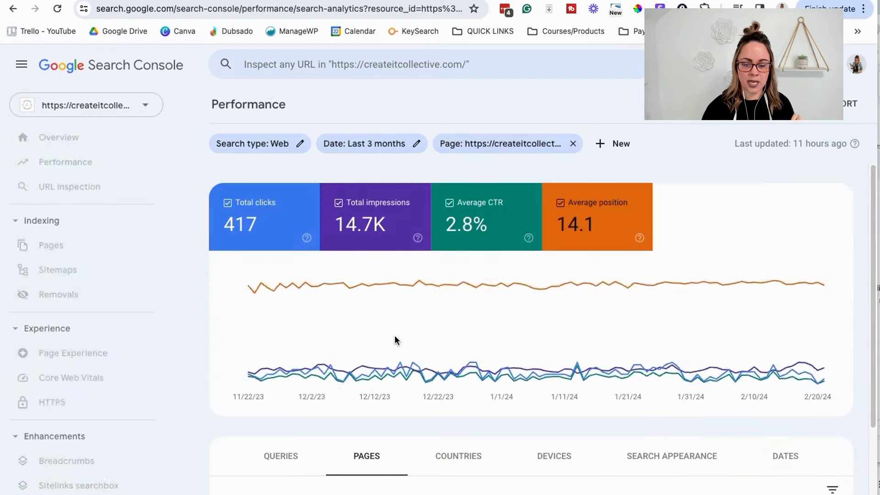
pyautogui.scroll(-2, 481, 359)
pyautogui.scroll(-1, 482, 367)
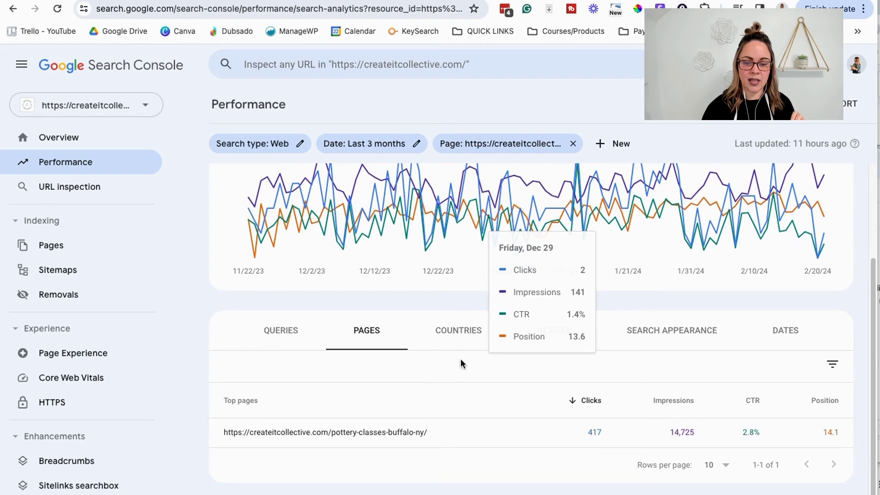
pyautogui.click(292, 341)
pyautogui.scroll(-3, 292, 339)
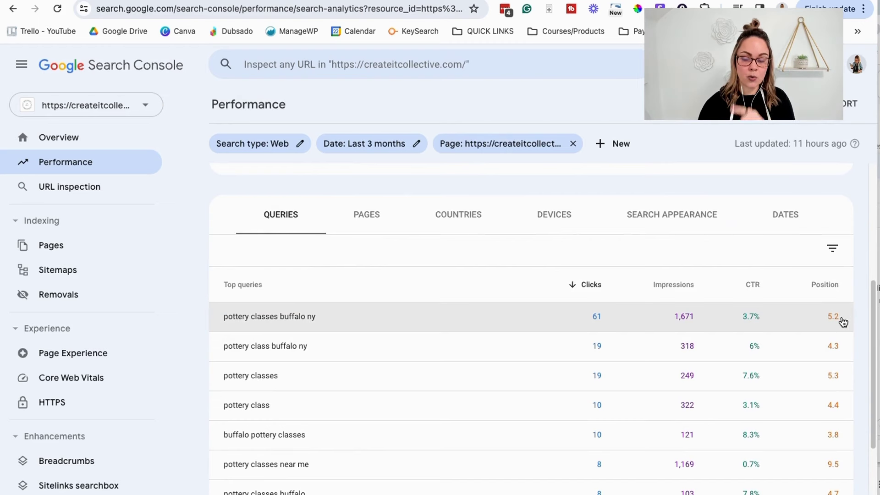
# Review the query list for the filtered page and remove the page filter from the Performance report.
pyautogui.scroll(-2, 842, 322)
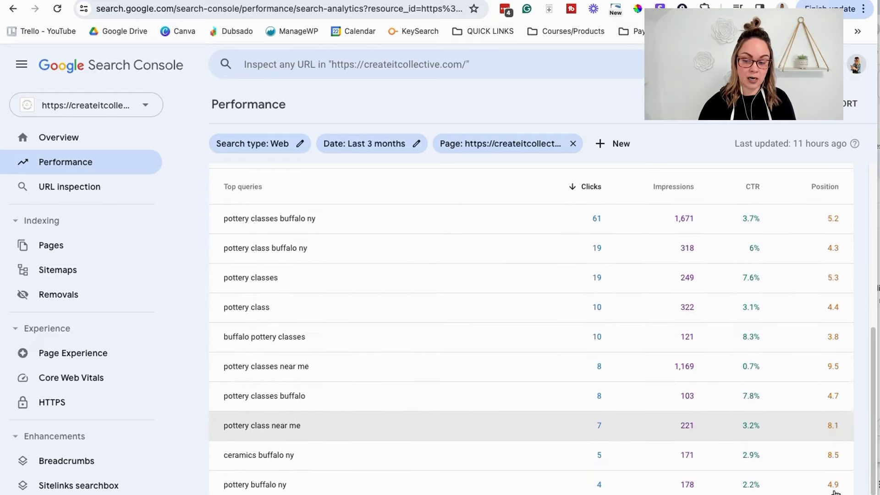
pyautogui.scroll(2, 834, 492)
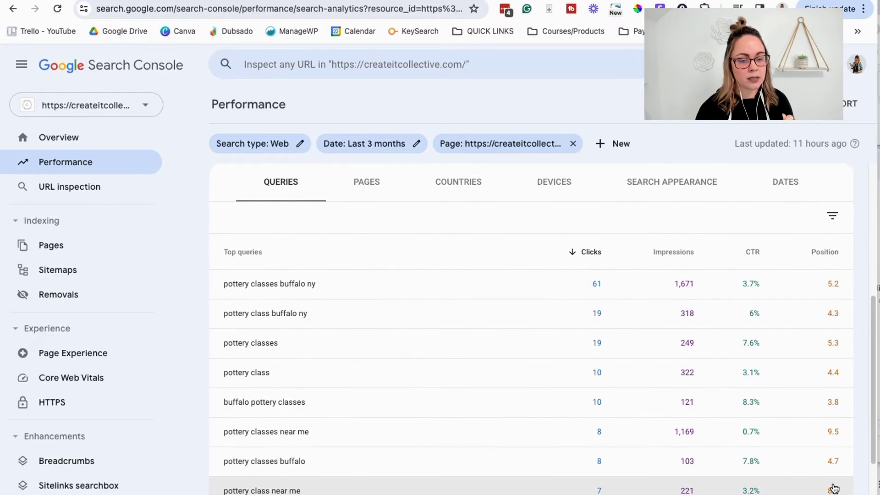
pyautogui.scroll(1, 818, 472)
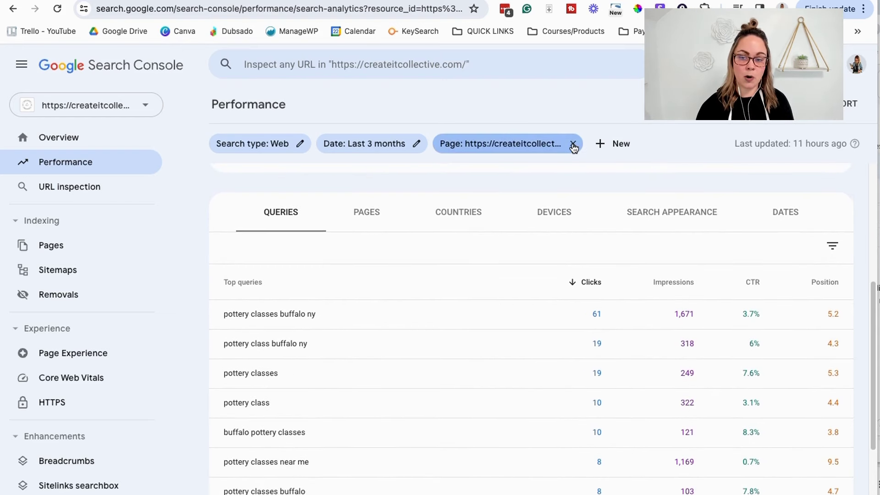
pyautogui.click(573, 145)
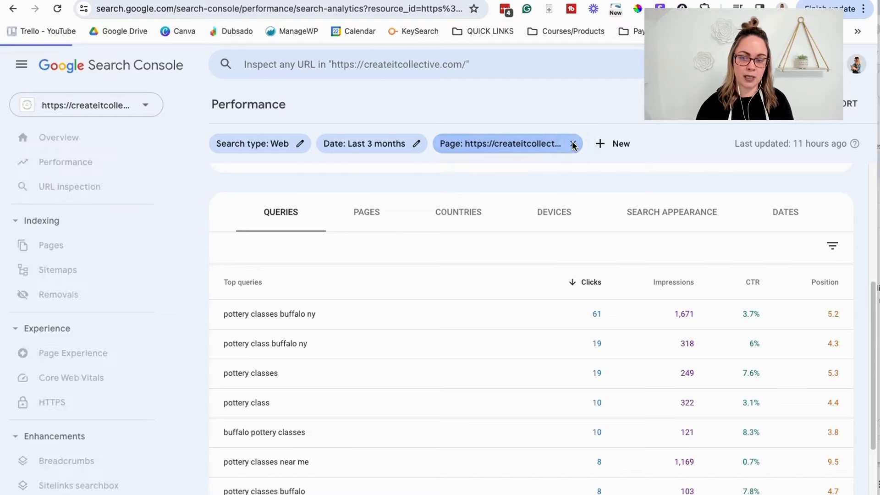
# Filter the Performance report to the query "pottery painting" and list the pages that appear for it.
pyautogui.scroll(-5, 532, 332)
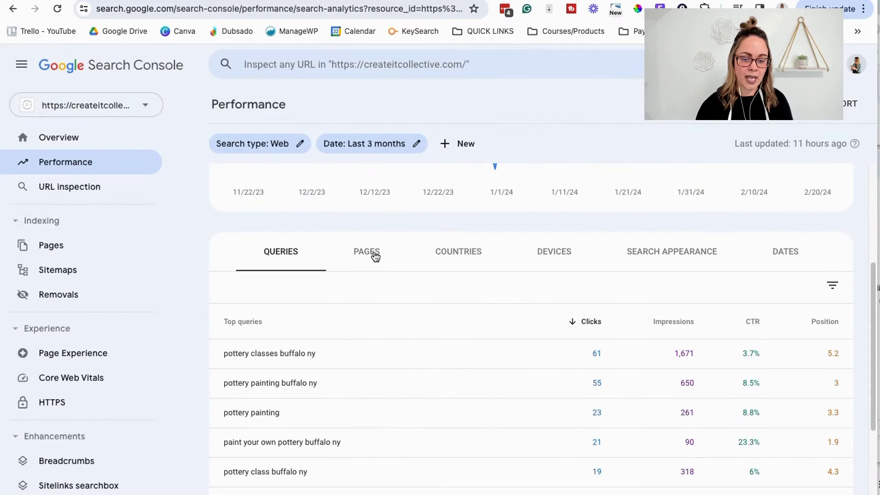
pyautogui.scroll(-1, 371, 260)
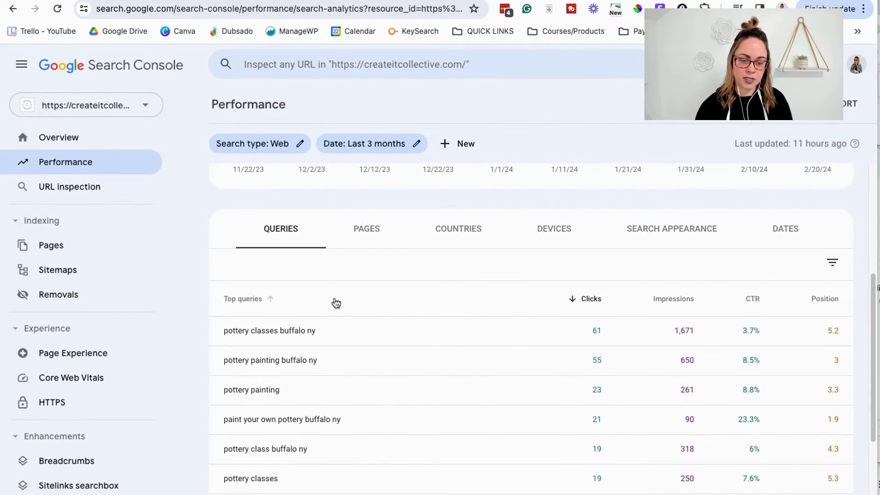
pyautogui.click(274, 396)
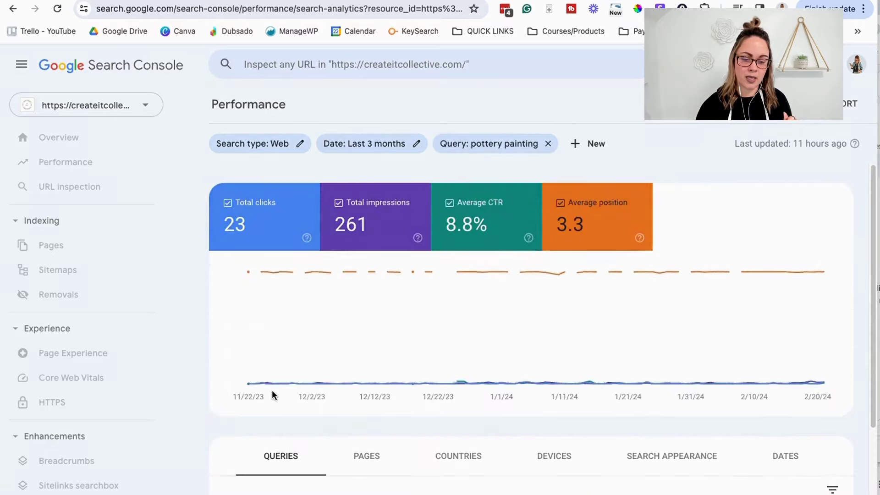
pyautogui.click(365, 330)
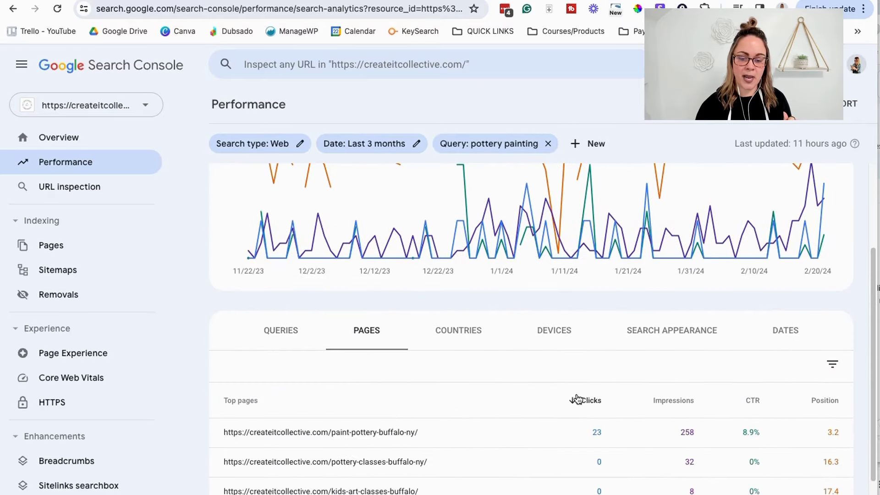
pyautogui.scroll(-2, 532, 357)
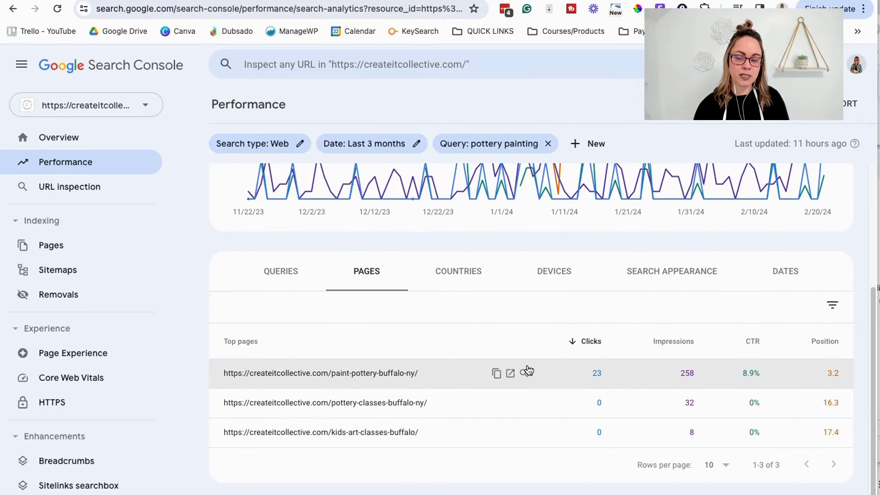
# Return to the query list and remove the "pottery painting" query filter.
pyautogui.click(278, 273)
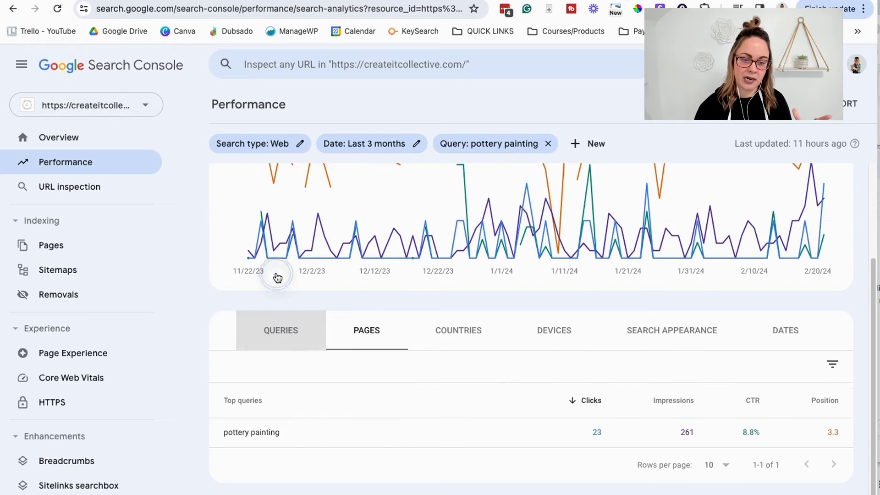
pyautogui.click(548, 144)
pyautogui.scroll(-3, 586, 331)
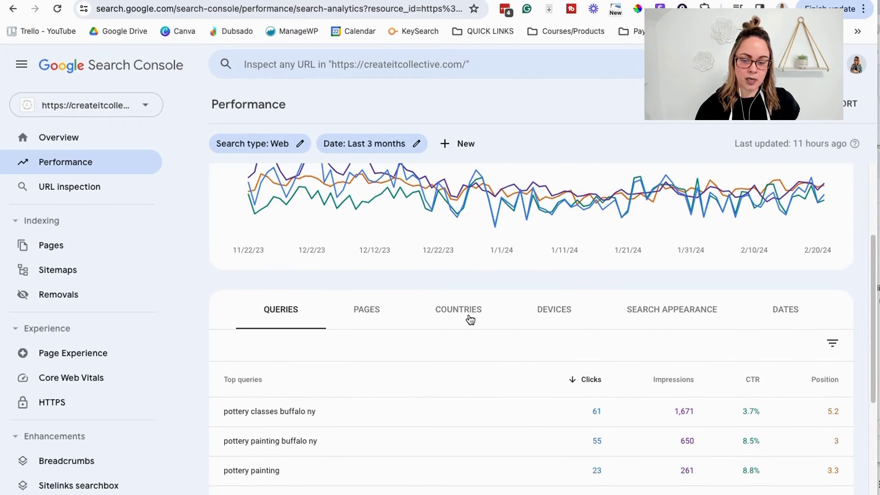
# Look through the report's breakdowns by country, device, search appearance and date, and return to the top queries.
pyautogui.click(466, 314)
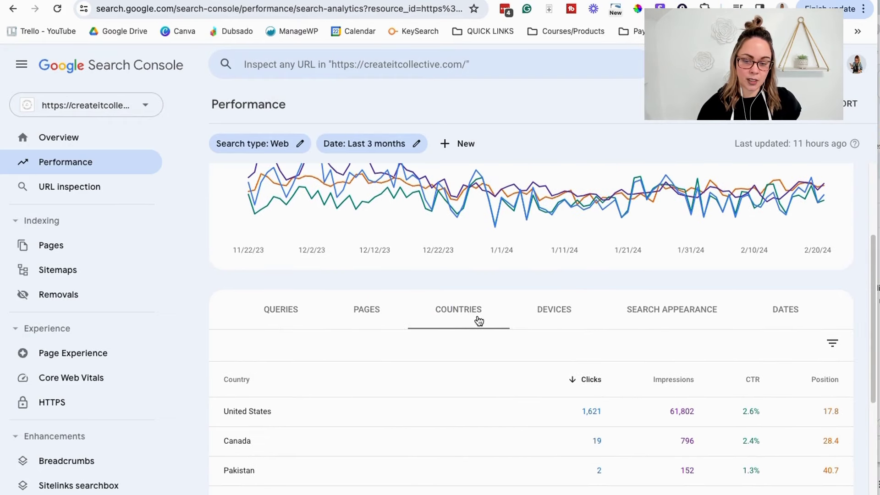
pyautogui.click(566, 315)
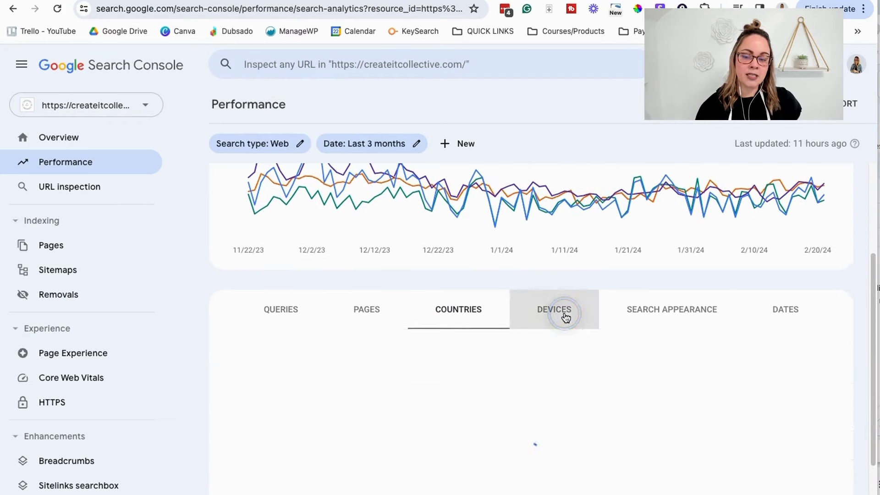
pyautogui.click(684, 310)
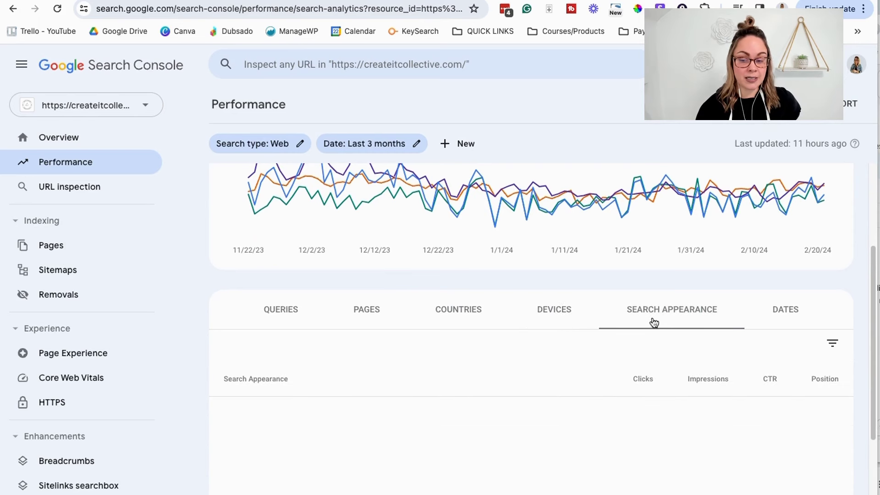
pyautogui.click(795, 311)
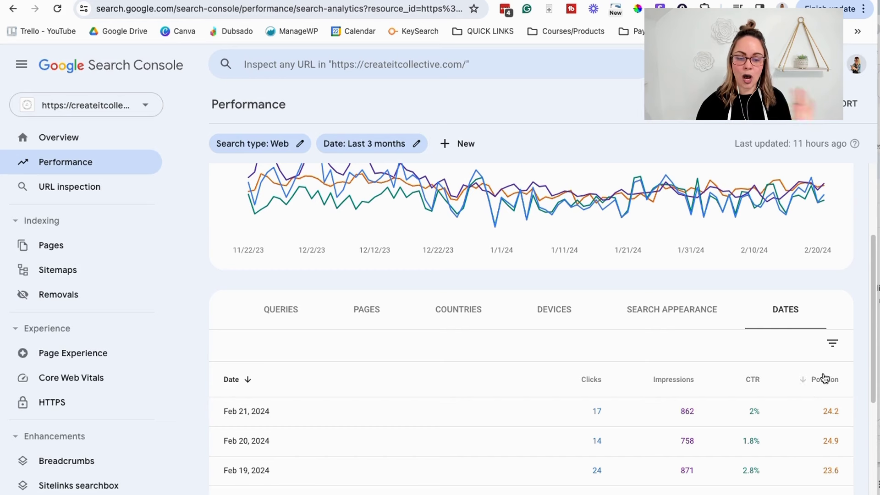
pyautogui.scroll(-2, 748, 360)
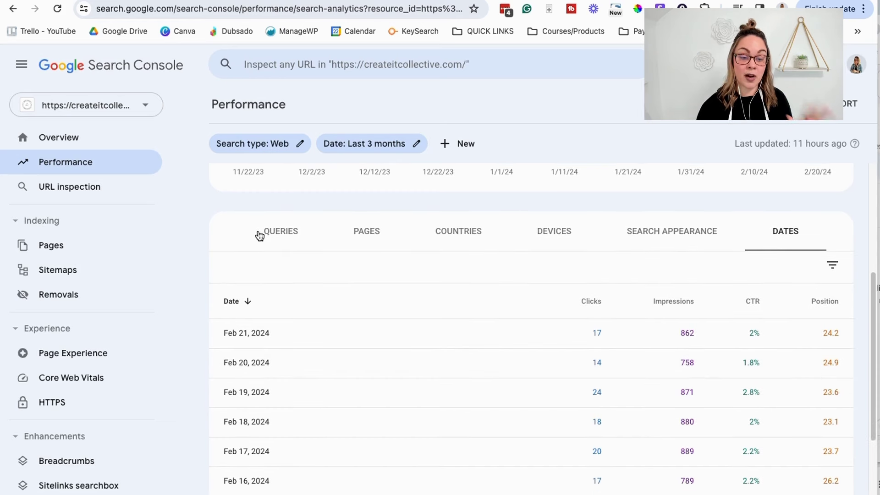
pyautogui.click(272, 237)
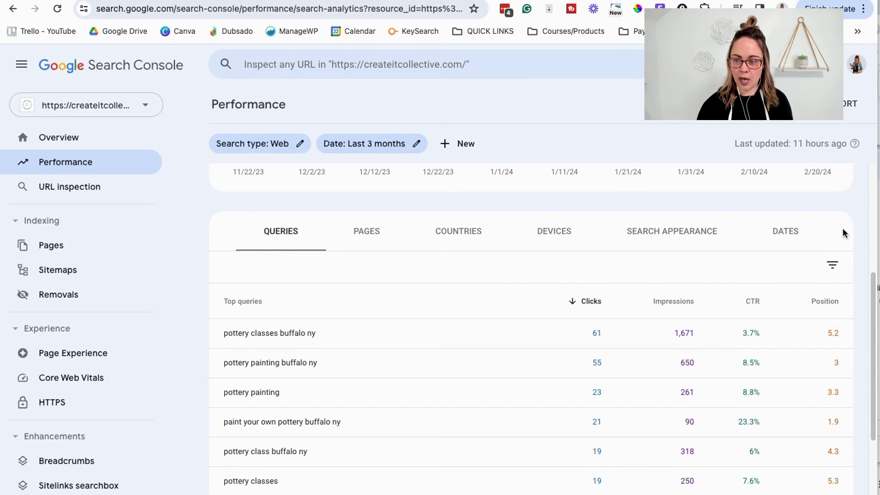
# Filter the top queries table to show only queries with a position greater than 10.
pyautogui.click(833, 268)
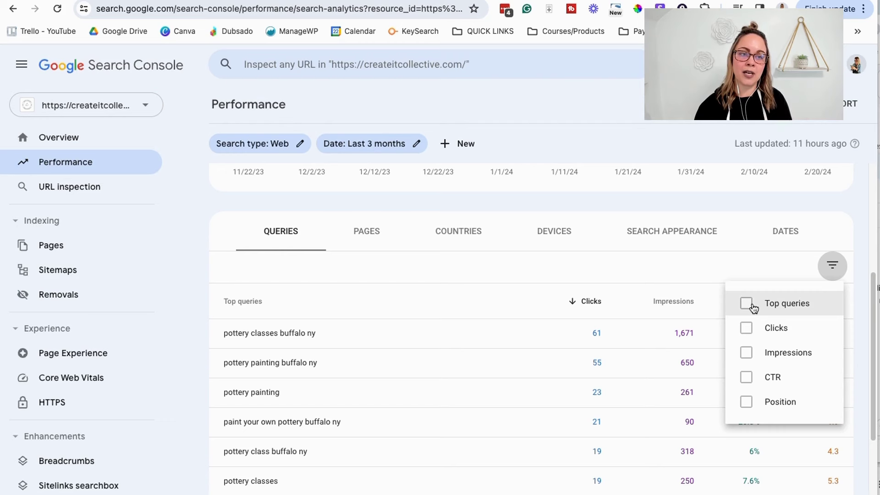
pyautogui.click(746, 403)
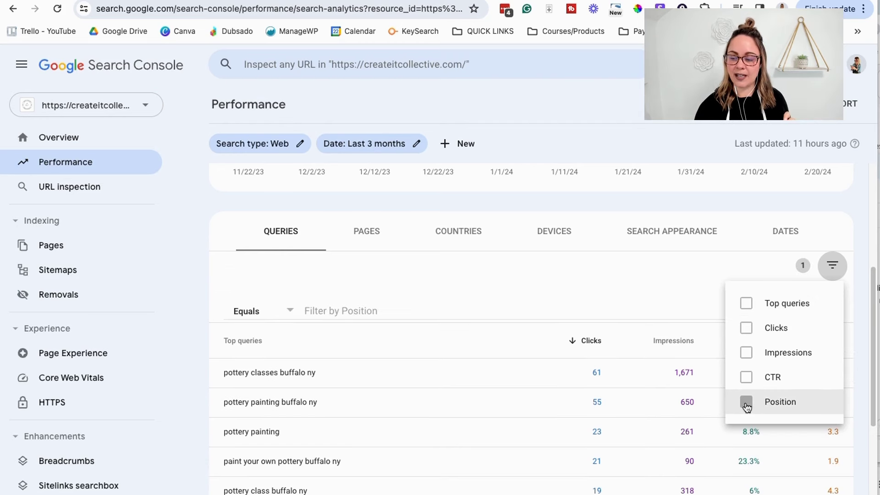
pyautogui.click(281, 309)
pyautogui.click(284, 311)
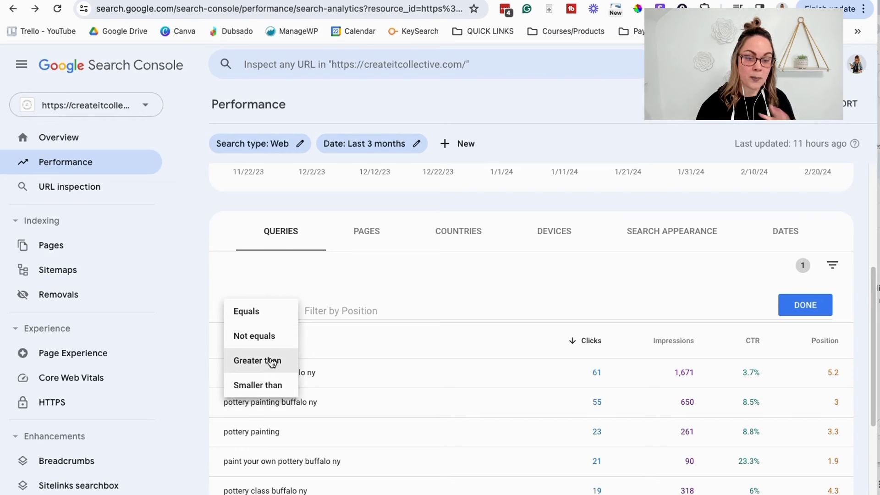
pyautogui.click(272, 362)
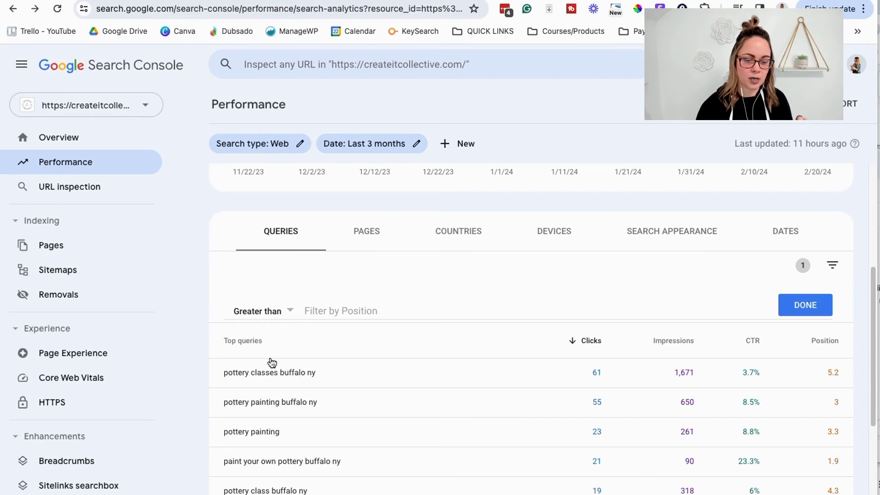
pyautogui.click(321, 310)
pyautogui.write('10')
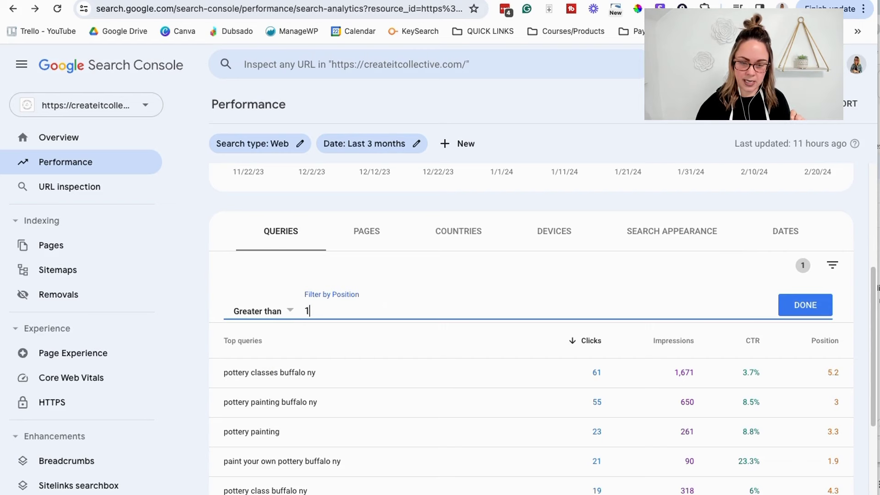
pyautogui.click(804, 305)
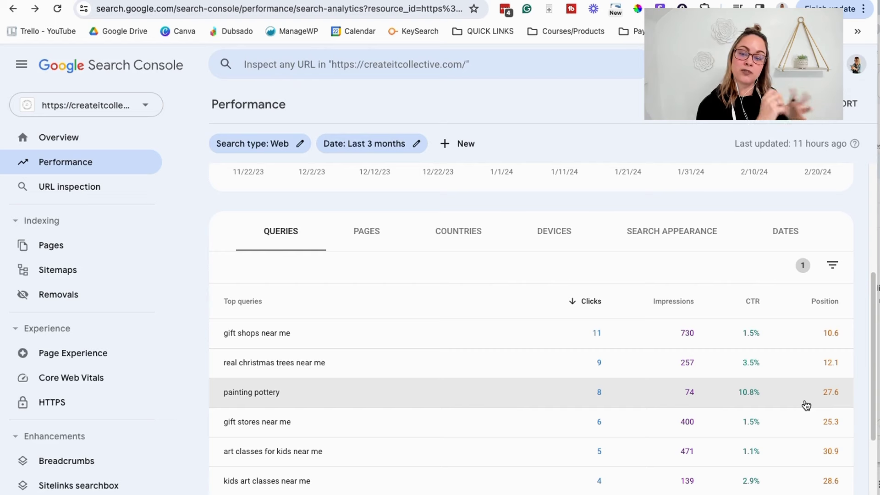
# Filter the report to the /pottery-classes-buffalo-ny/ page and review rows 11-20 of its search queries.
pyautogui.click(367, 231)
pyautogui.scroll(-6, 447, 352)
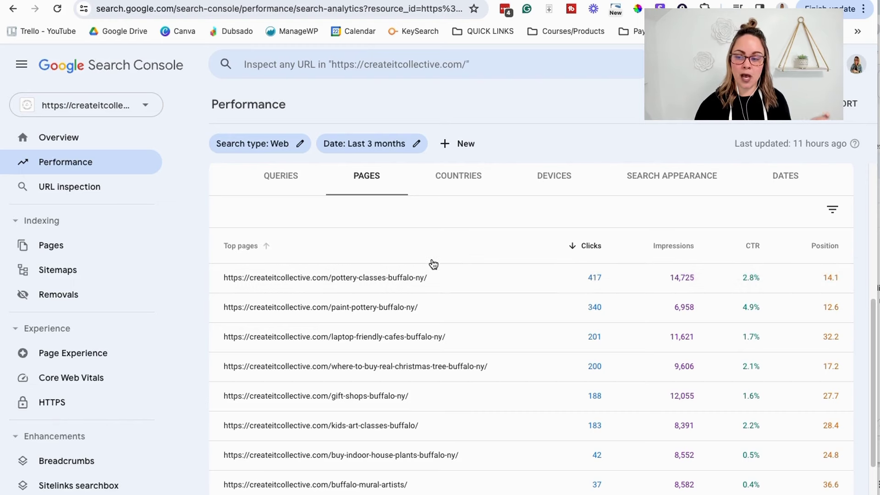
pyautogui.click(386, 279)
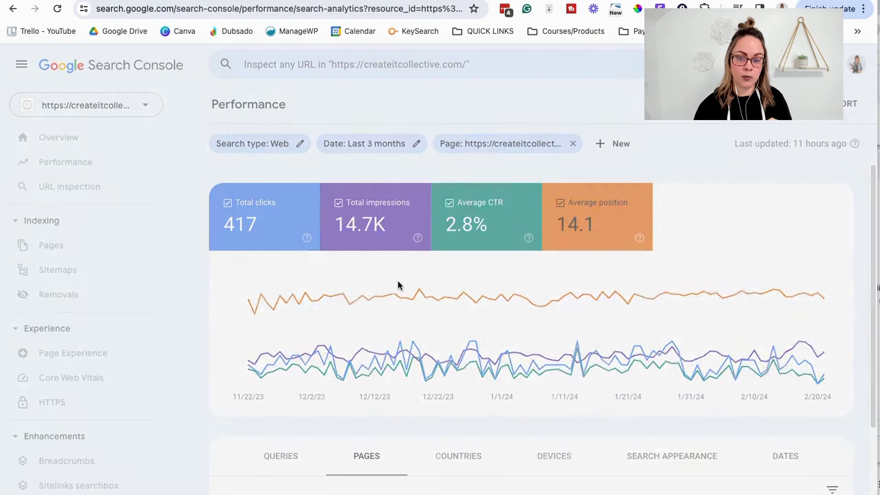
pyautogui.scroll(-3, 419, 297)
pyautogui.click(279, 366)
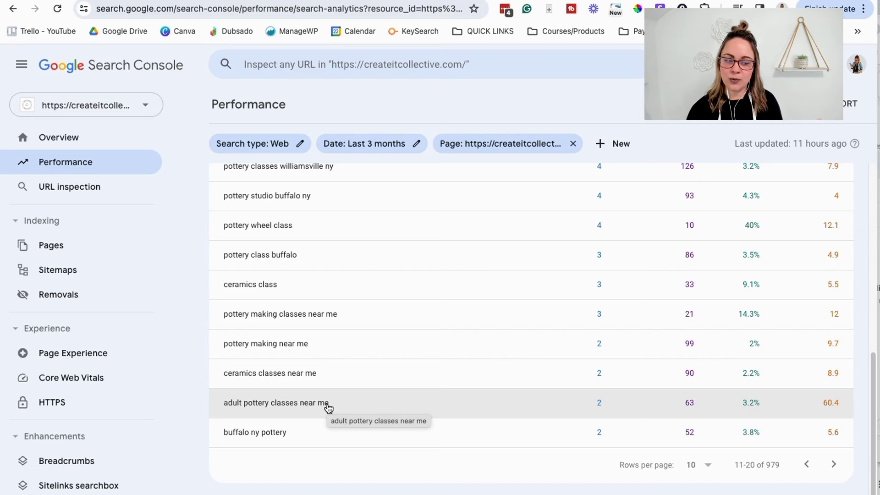
pyautogui.scroll(1, 449, 407)
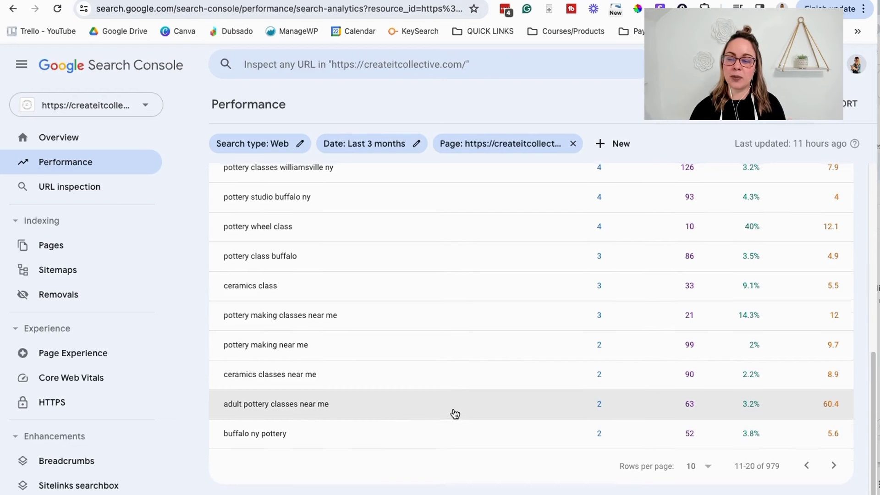
pyautogui.scroll(1, 463, 424)
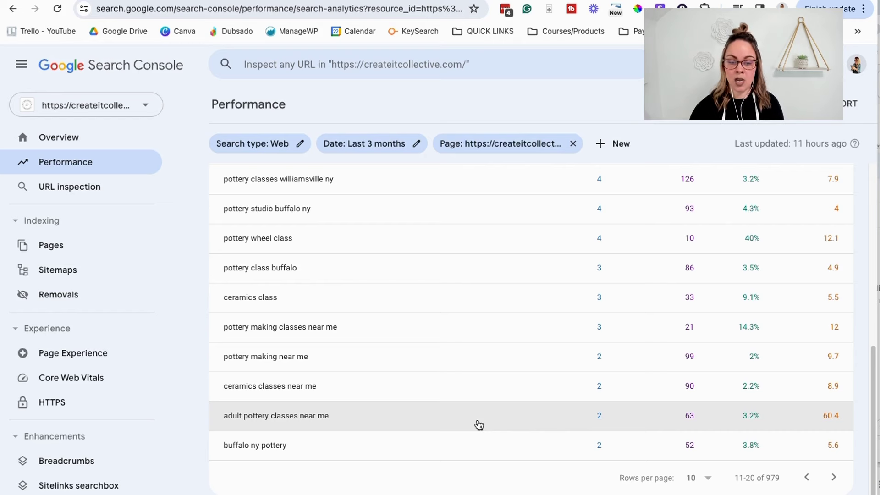
pyautogui.scroll(4, 482, 415)
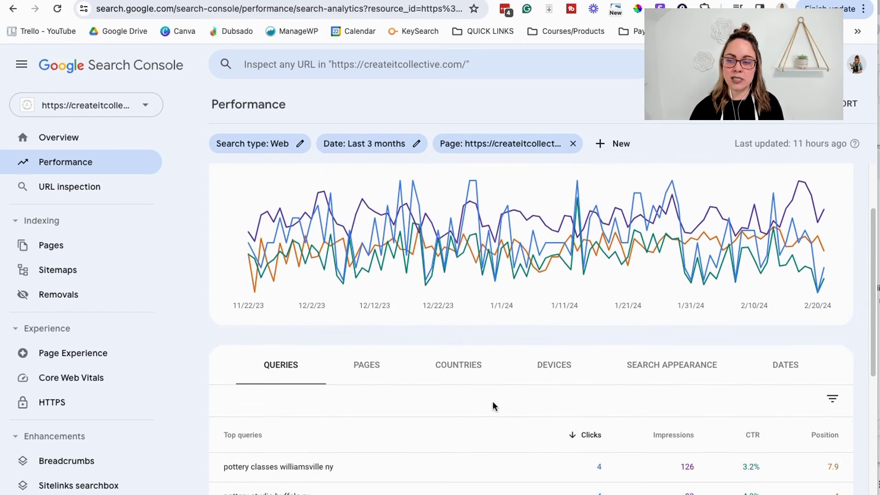
pyautogui.scroll(2, 492, 405)
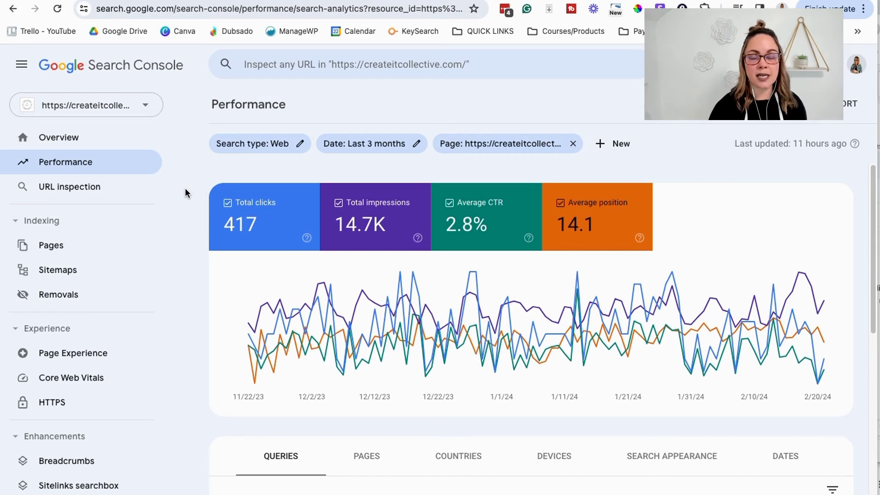
pyautogui.click(69, 192)
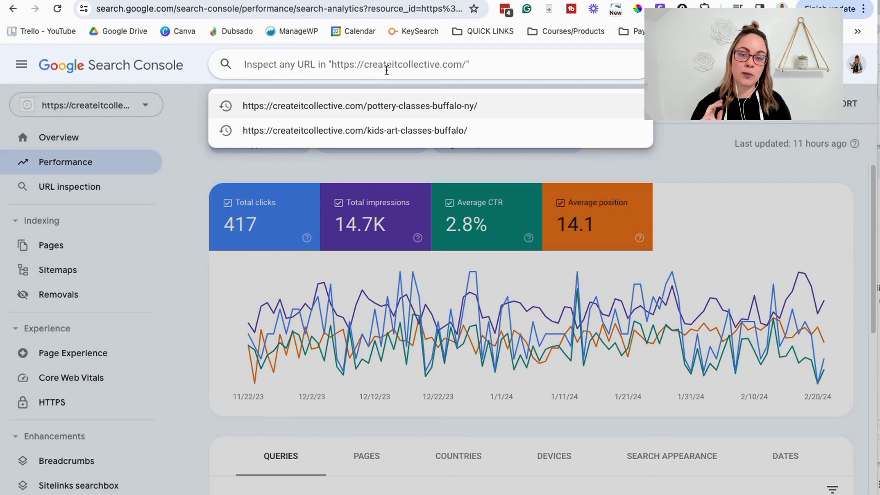
pyautogui.click(399, 110)
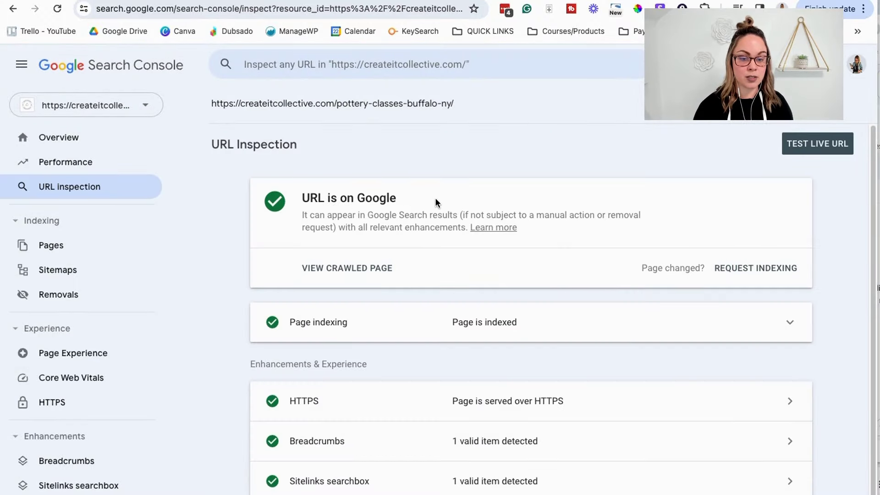
pyautogui.click(575, 330)
pyautogui.scroll(-2, 575, 330)
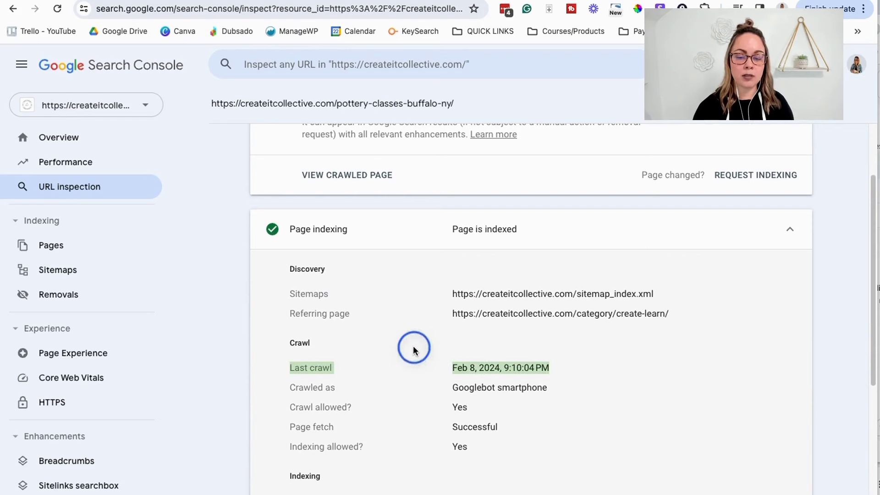
pyautogui.scroll(2, 499, 362)
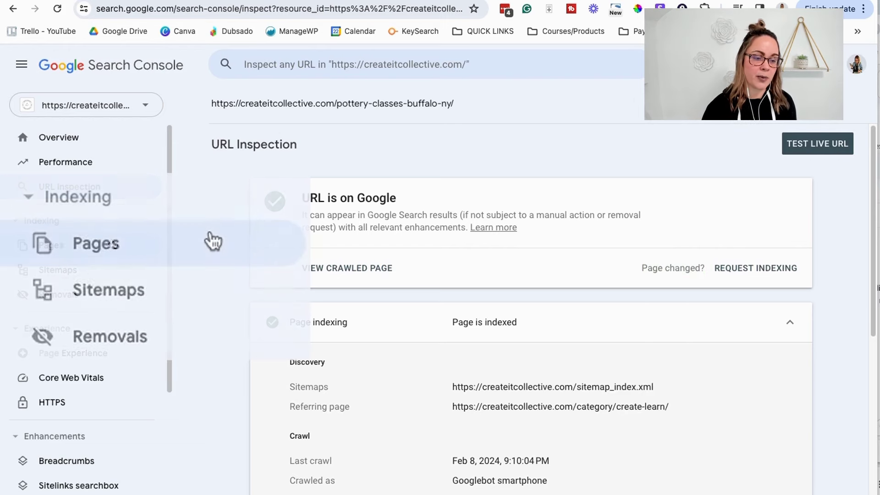
# Open the Page indexing report for all known pages of the site.
pyautogui.click(211, 239)
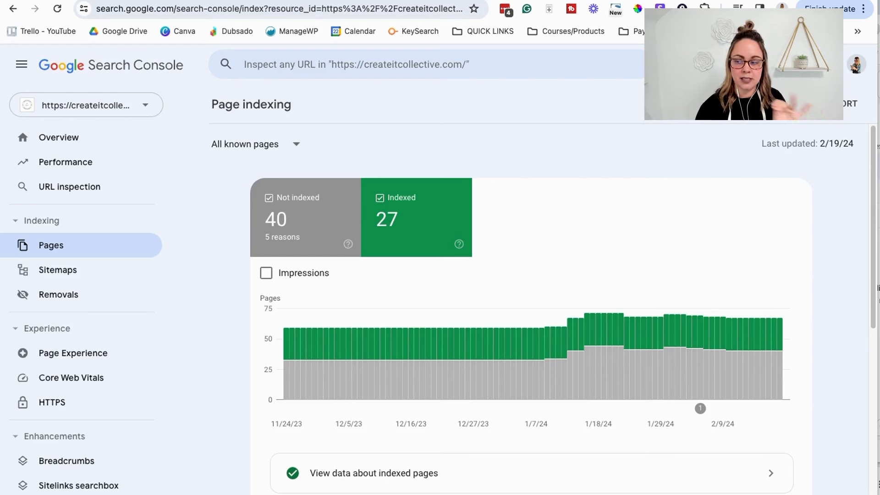
# Open the "Crawled - currently not indexed" reason from the Page indexing report and review its affected pages chart and example URLs.
pyautogui.scroll(-3, 726, 231)
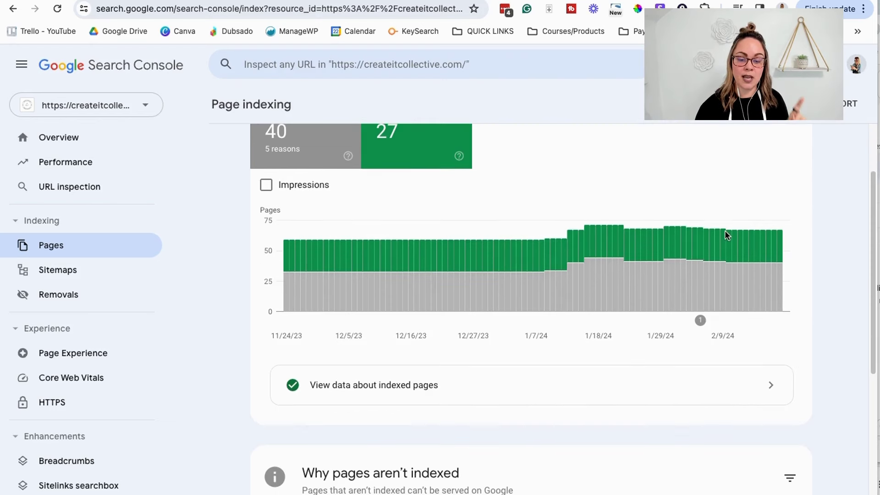
pyautogui.moveTo(771, 301)
pyautogui.scroll(-3, 771, 300)
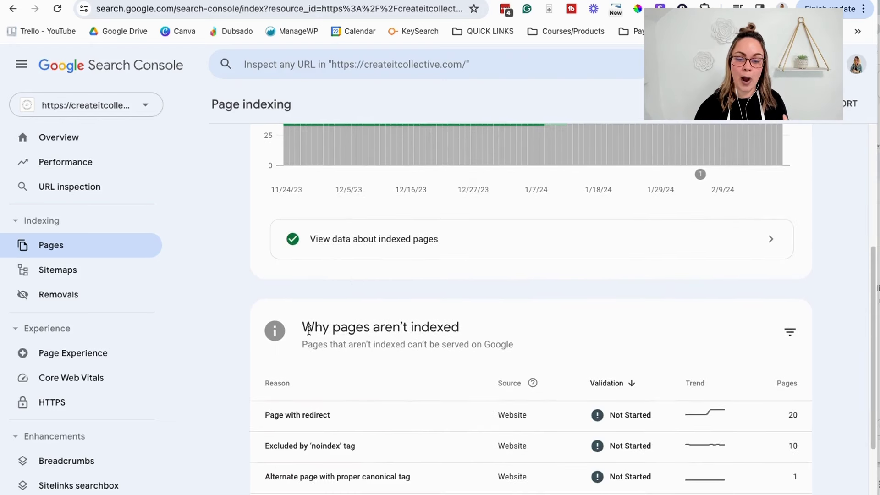
pyautogui.scroll(-2, 400, 315)
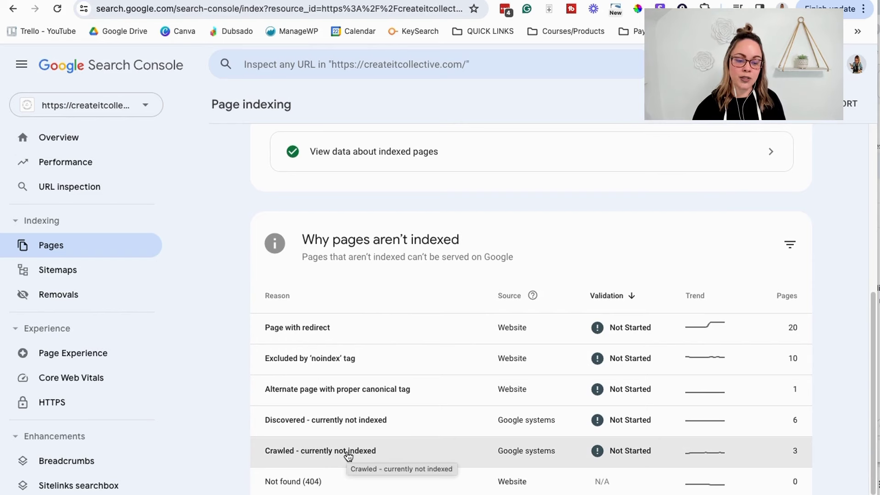
pyautogui.click(373, 456)
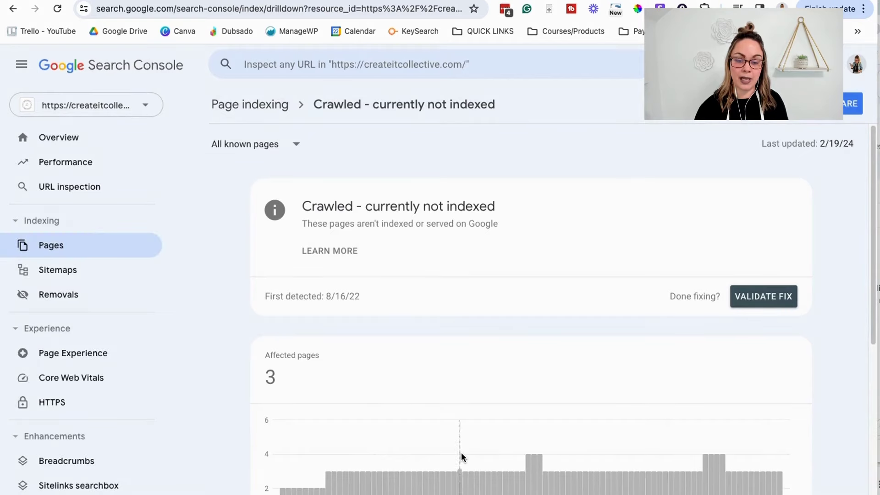
pyautogui.scroll(-3, 527, 333)
pyautogui.scroll(-3, 529, 326)
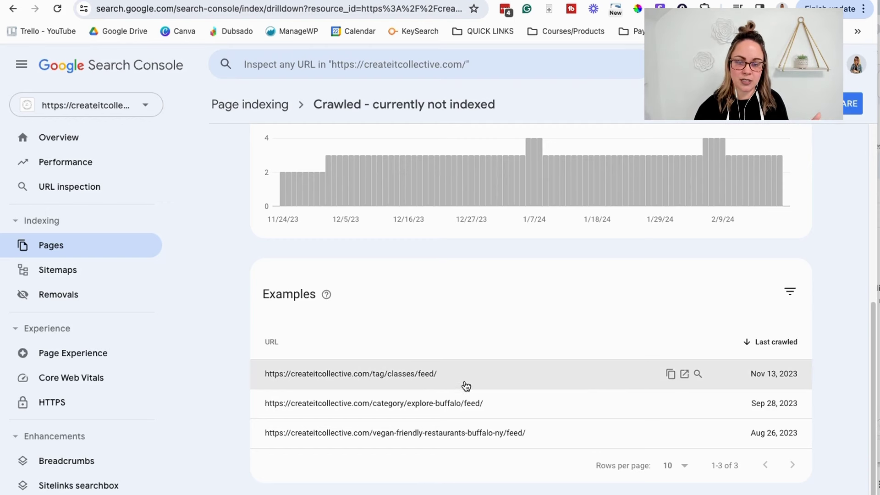
pyautogui.scroll(1, 466, 387)
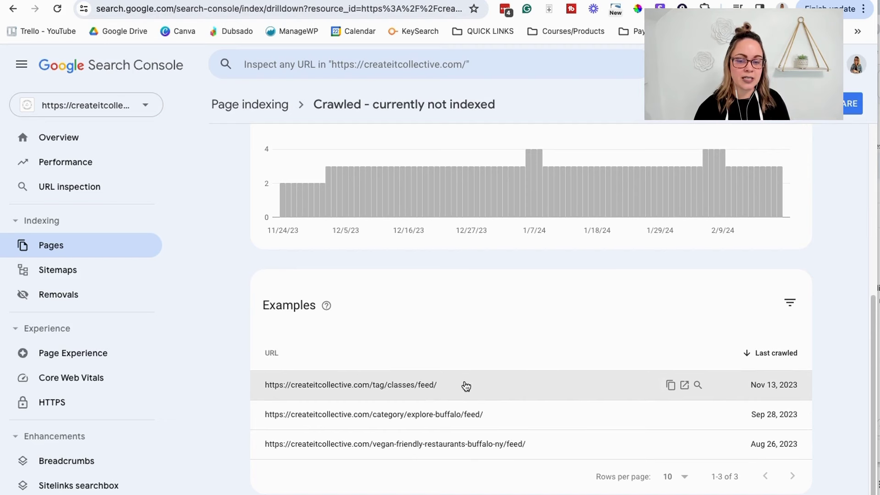
pyautogui.scroll(4, 466, 386)
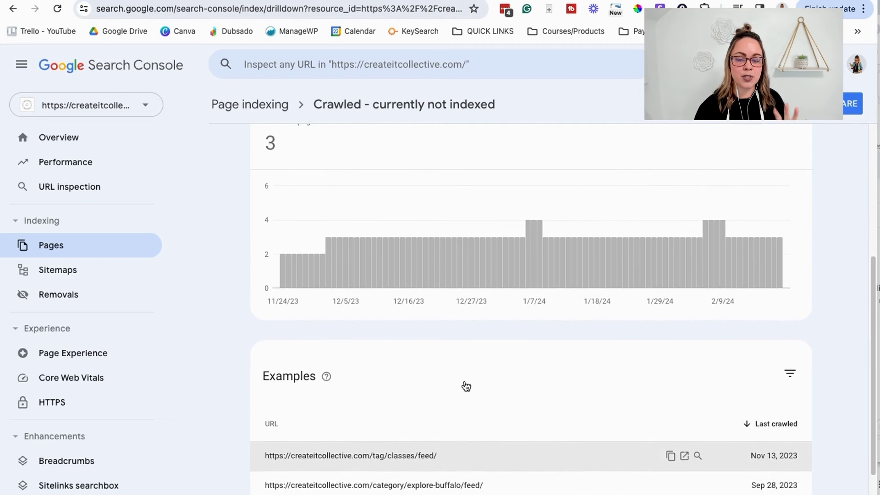
pyautogui.scroll(5, 465, 384)
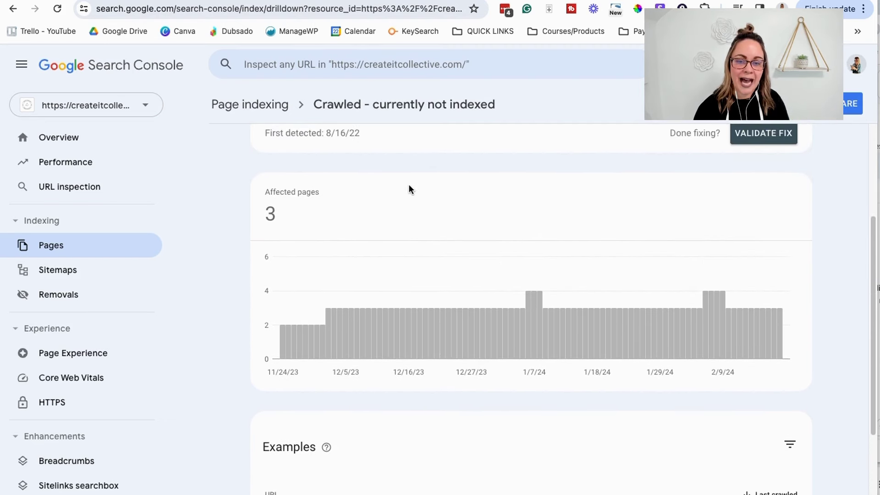
pyautogui.scroll(1, 403, 206)
pyautogui.scroll(3, 411, 217)
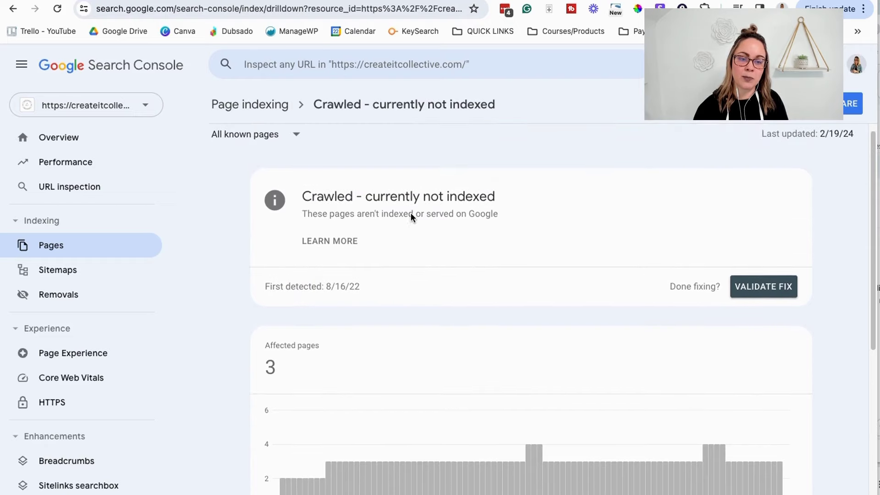
# Return to the Page indexing report and open the "Discovered - currently not indexed" reason to review its example URLs.
pyautogui.click(254, 105)
pyautogui.scroll(-7, 736, 274)
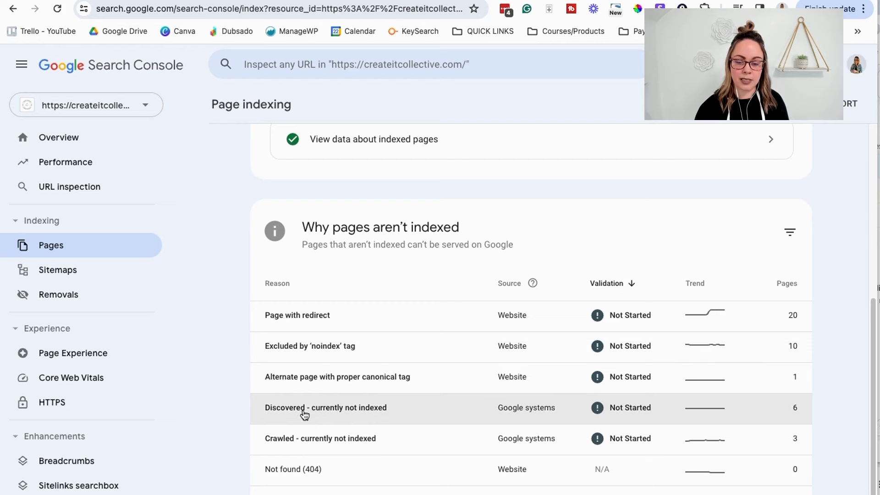
pyautogui.click(303, 409)
pyautogui.scroll(-8, 557, 322)
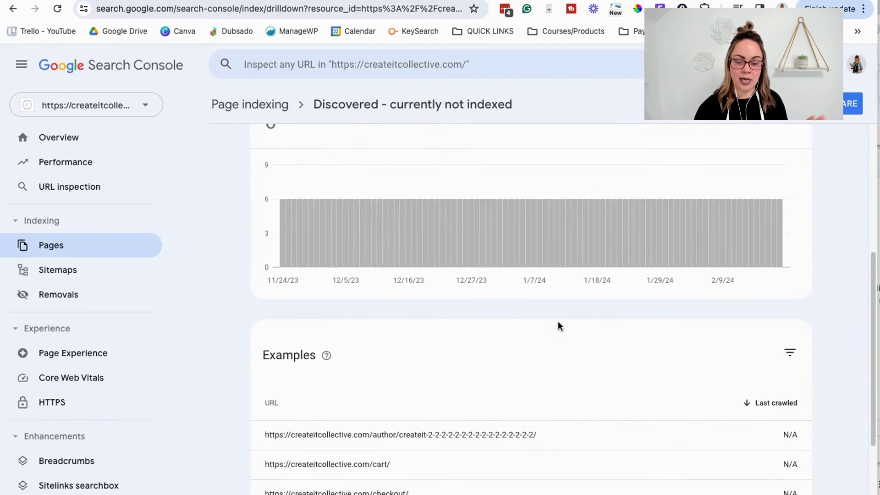
pyautogui.scroll(-1, 383, 321)
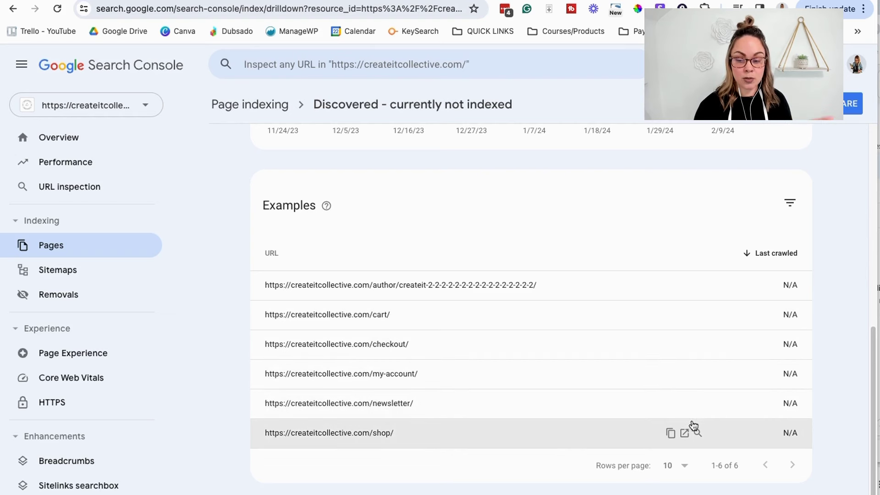
pyautogui.click(684, 403)
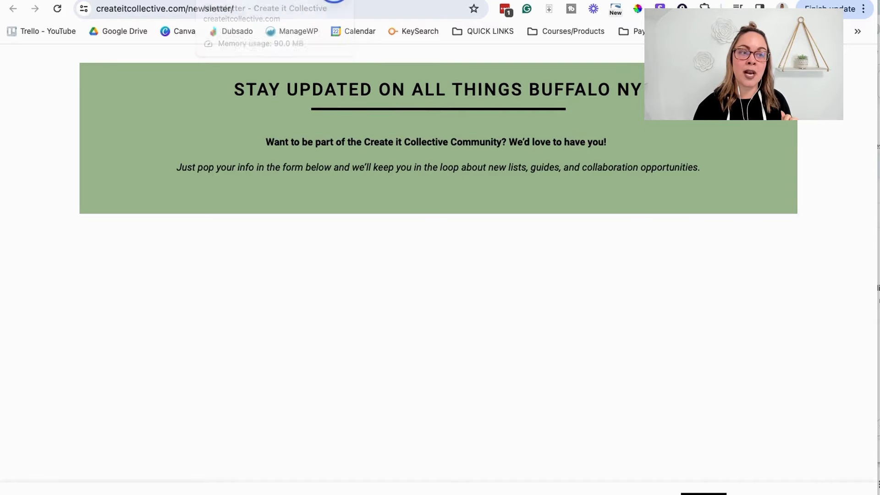
pyautogui.click(197, 0)
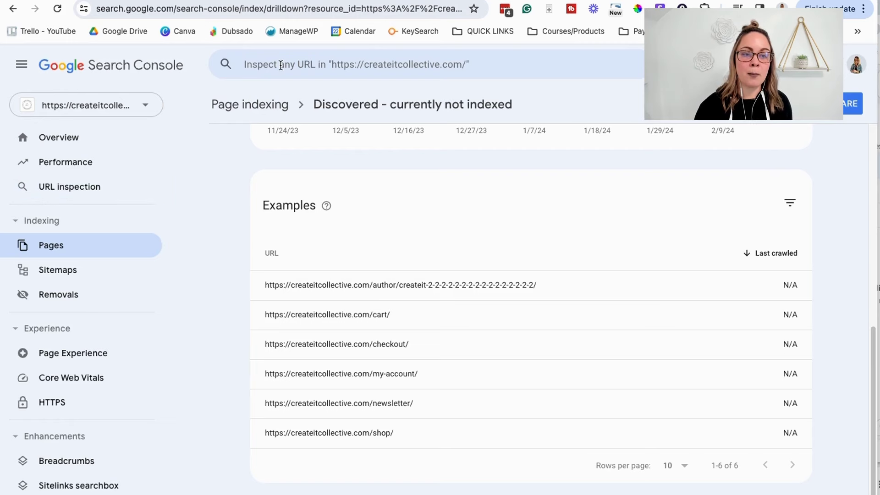
pyautogui.click(354, 69)
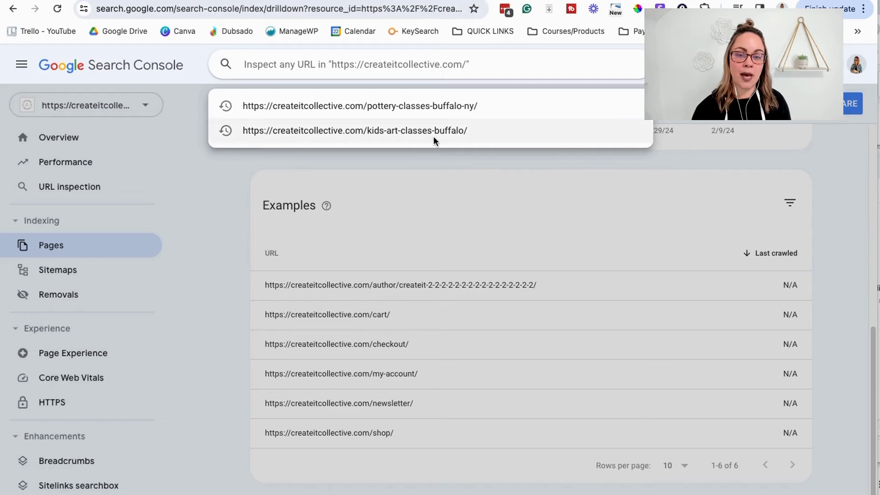
pyautogui.click(444, 110)
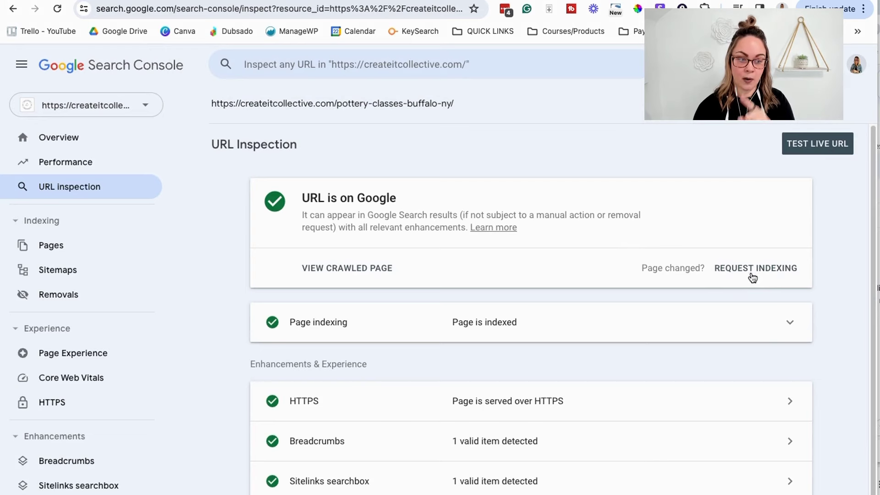
# Go back to the Page indexing report and review the example URLs listed under "Excluded by 'noindex' tag".
pyautogui.click(104, 243)
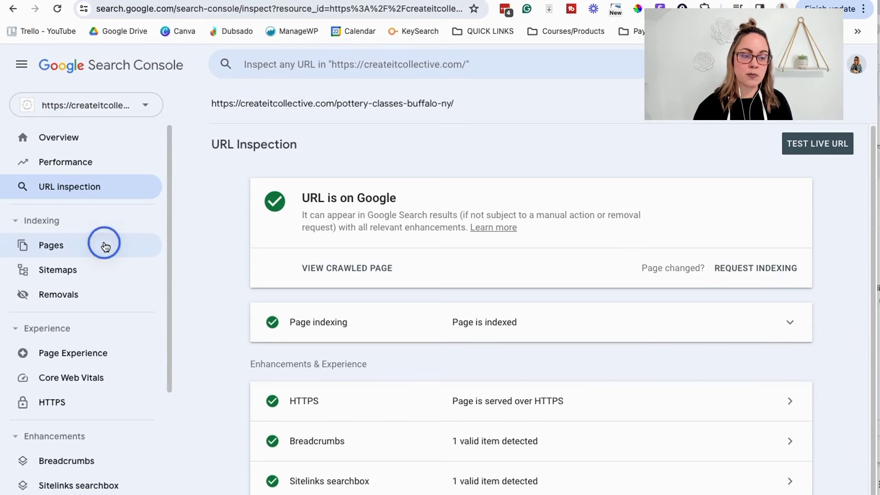
pyautogui.scroll(-7, 680, 226)
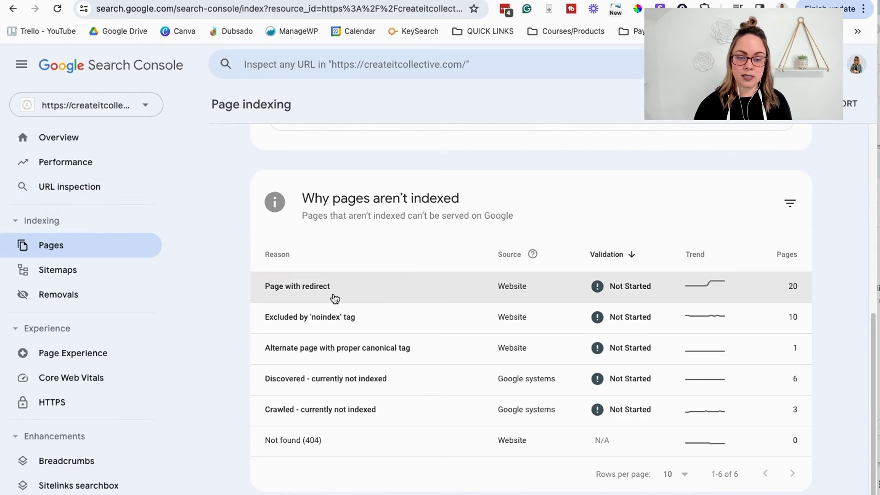
pyautogui.click(329, 322)
pyautogui.scroll(-5, 459, 348)
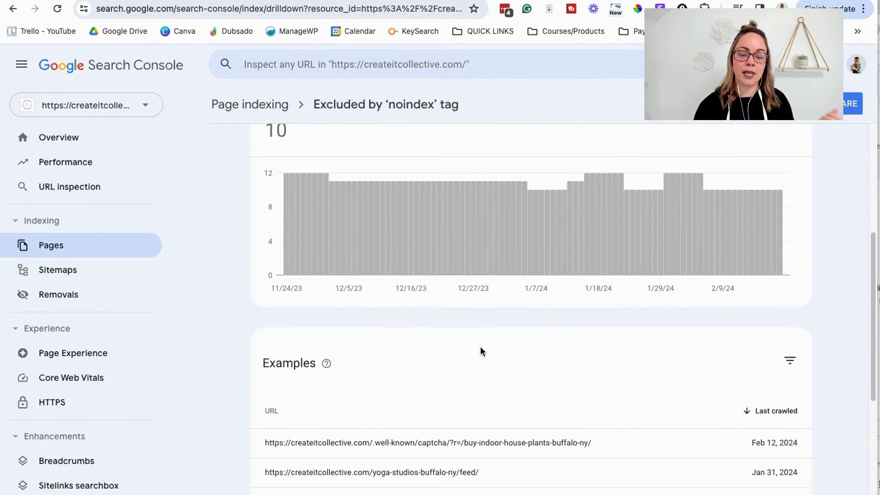
pyautogui.scroll(-5, 481, 351)
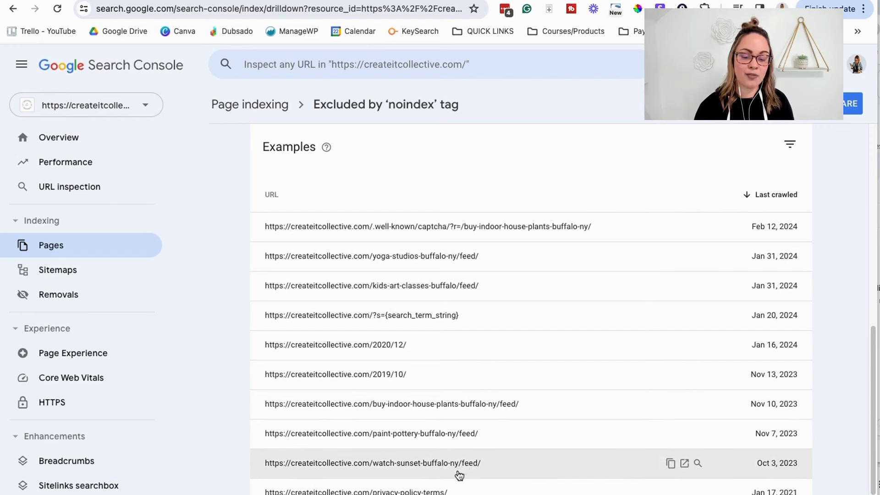
pyautogui.scroll(-2, 477, 465)
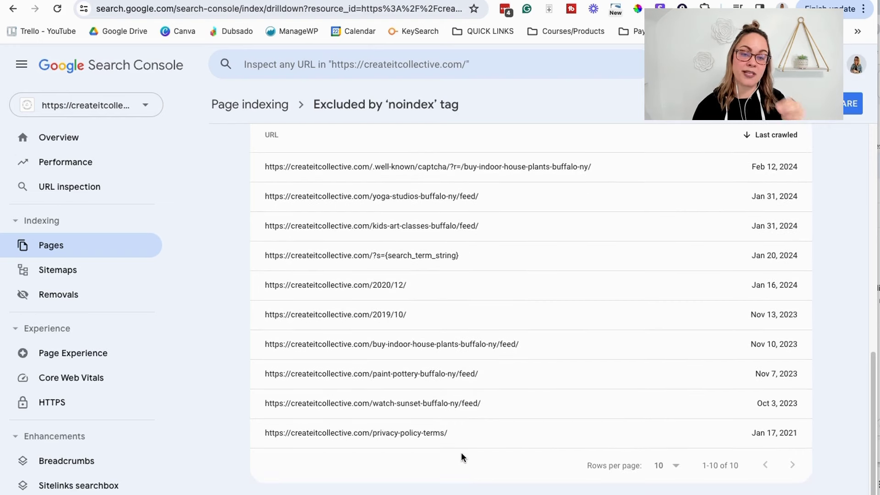
# Reopen the Page indexing report and check the "Page with redirect" reason's example URLs and affected pages chart.
pyautogui.click(132, 250)
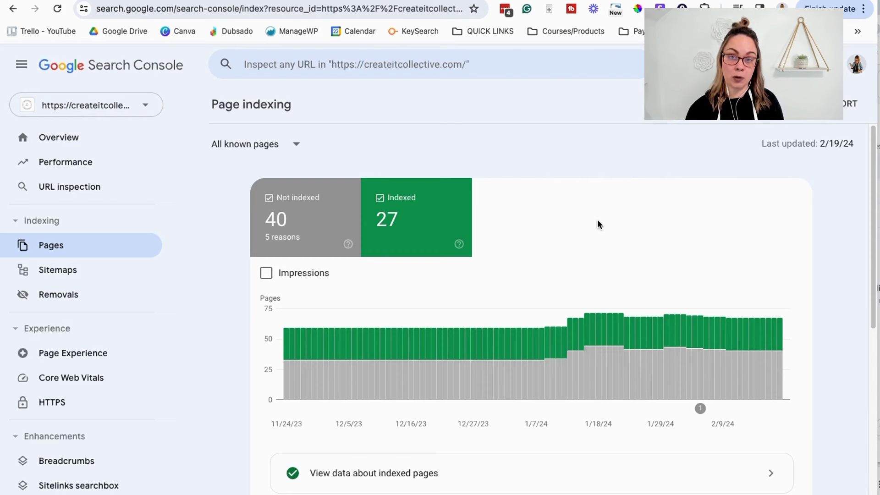
pyautogui.scroll(-6, 597, 219)
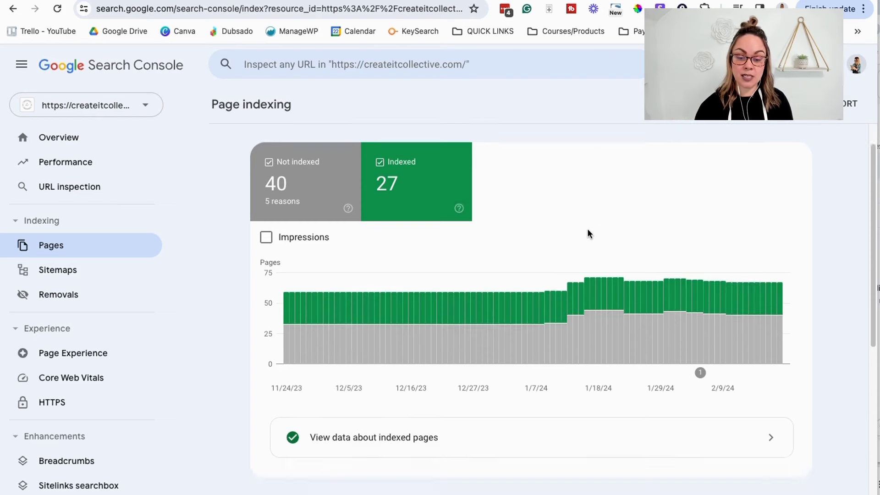
pyautogui.scroll(-1, 601, 236)
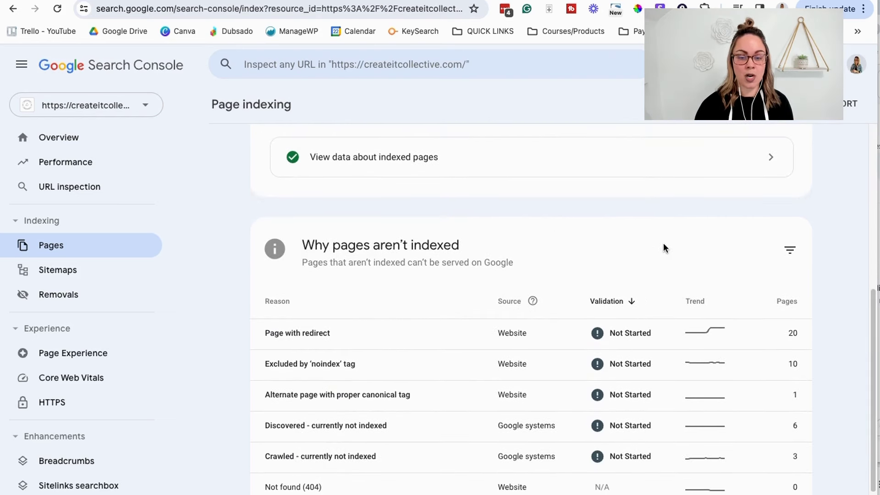
pyautogui.click(370, 340)
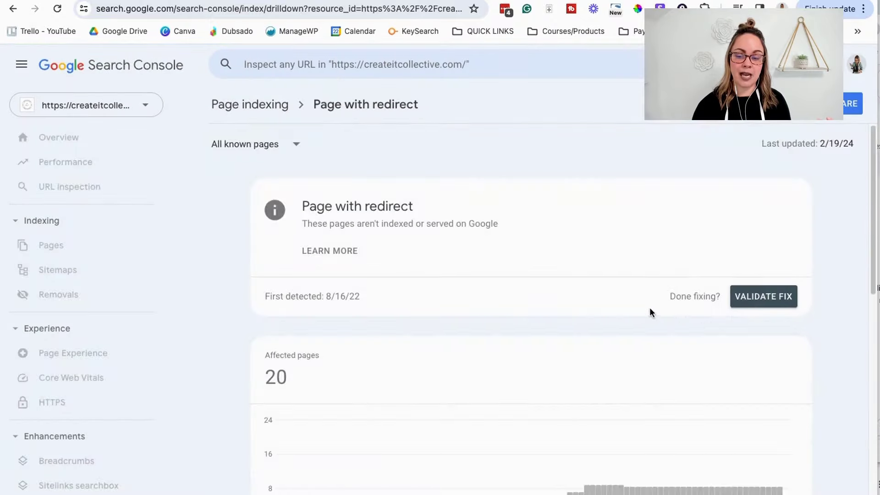
pyautogui.scroll(-6, 641, 308)
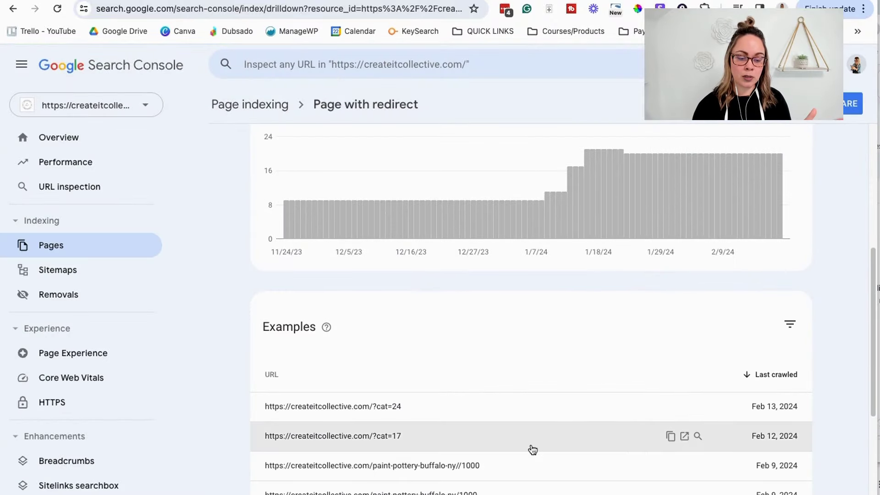
pyautogui.scroll(-2, 536, 412)
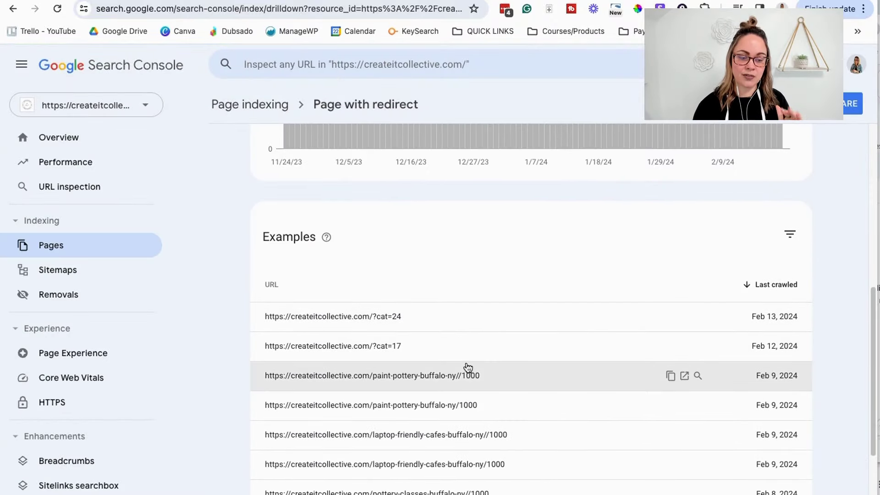
pyautogui.scroll(3, 461, 334)
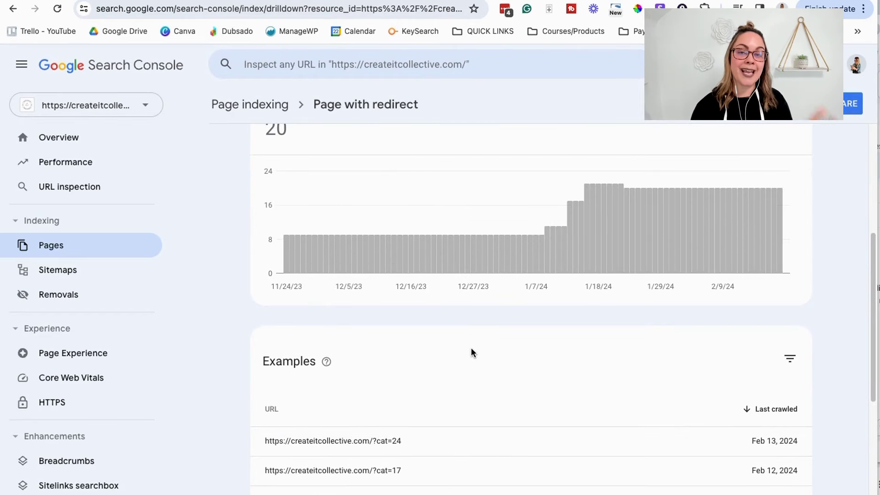
pyautogui.scroll(1, 472, 348)
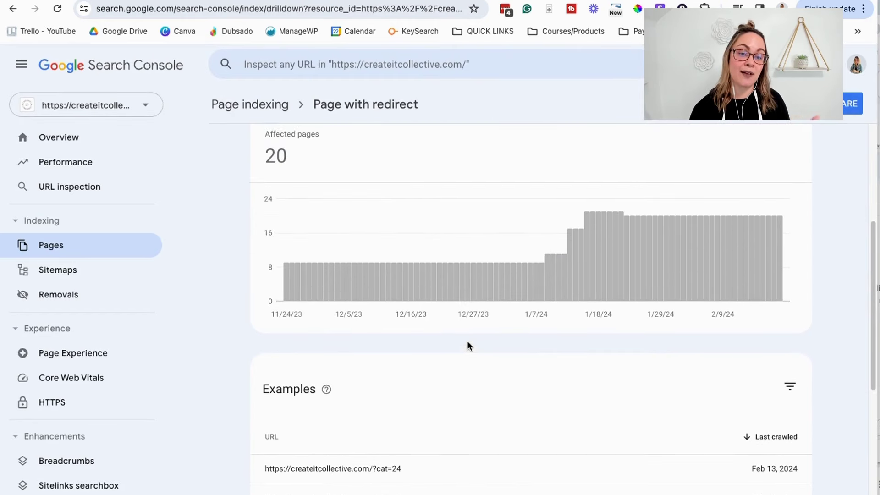
pyautogui.scroll(5, 468, 344)
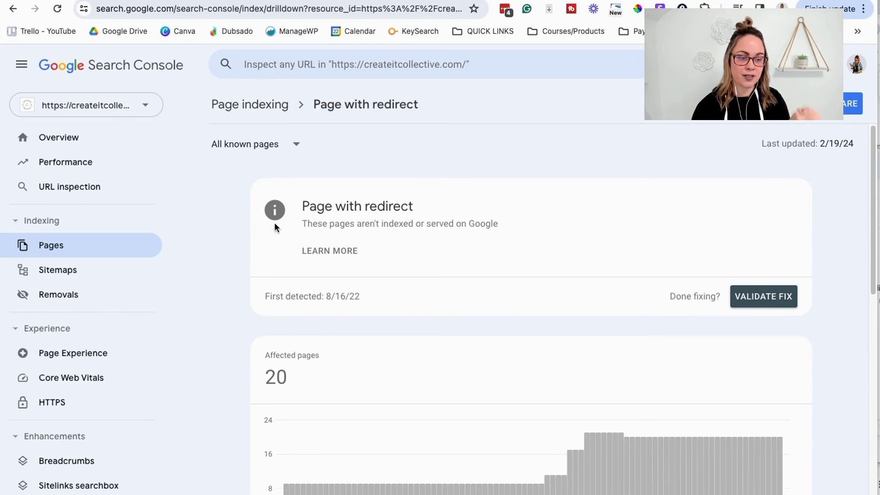
# Return to the Page indexing report and open the indexed pages data to review the example URLs and their last crawled dates.
pyautogui.click(281, 106)
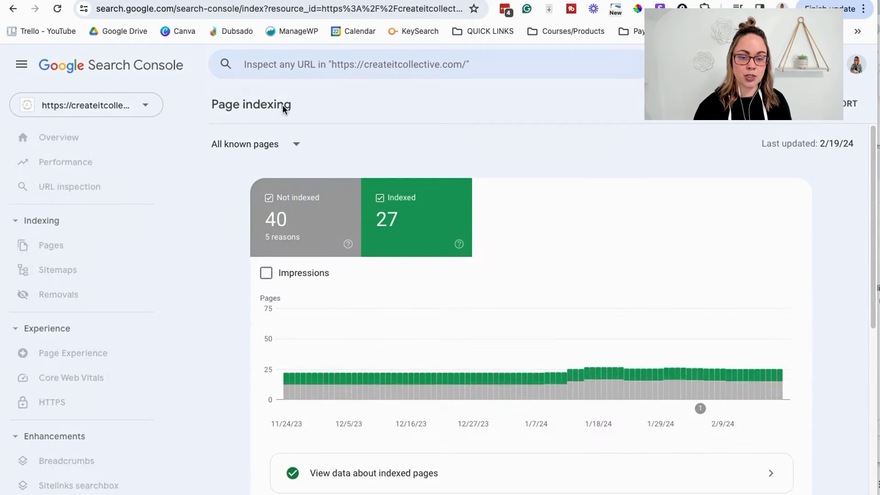
pyautogui.scroll(-4, 588, 251)
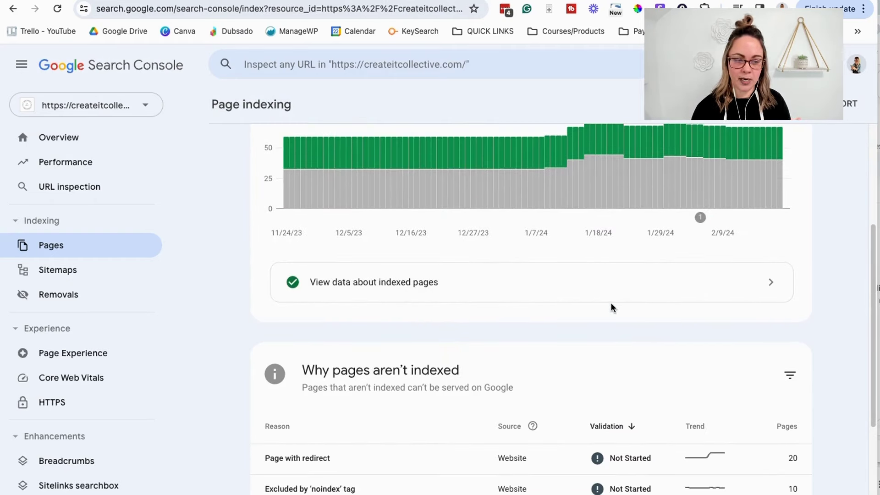
pyautogui.click(468, 289)
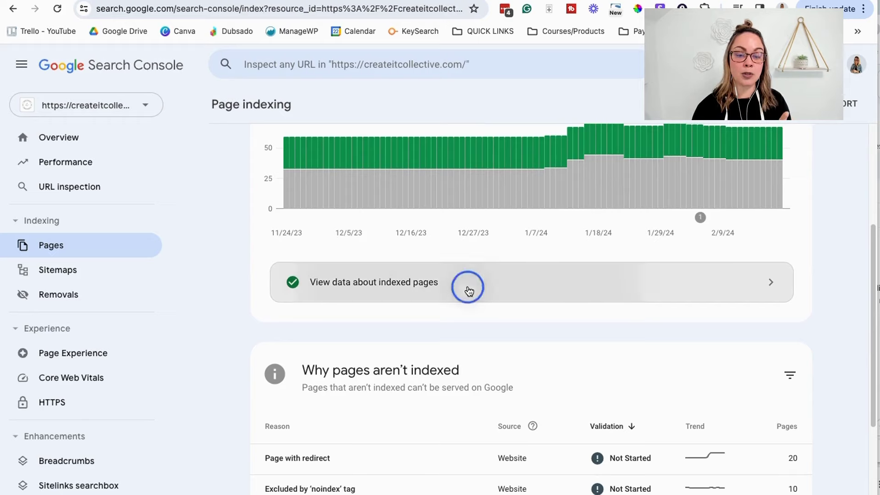
pyautogui.scroll(-7, 594, 286)
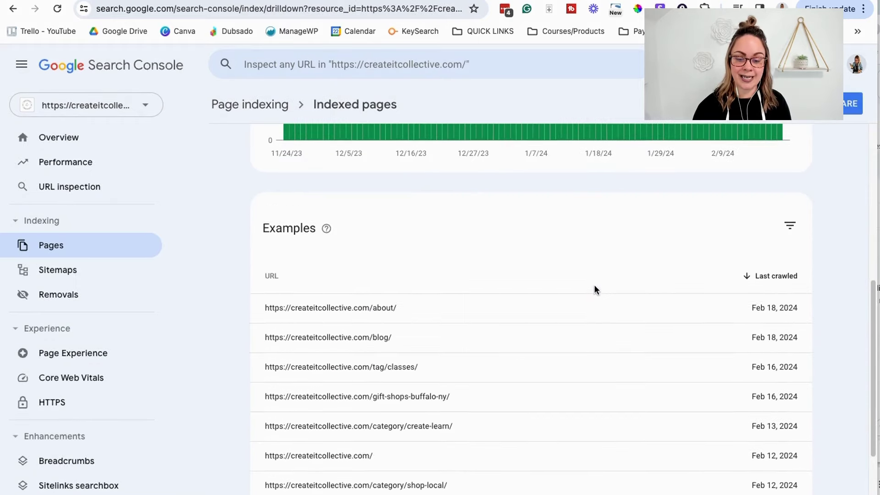
pyautogui.scroll(-2, 594, 290)
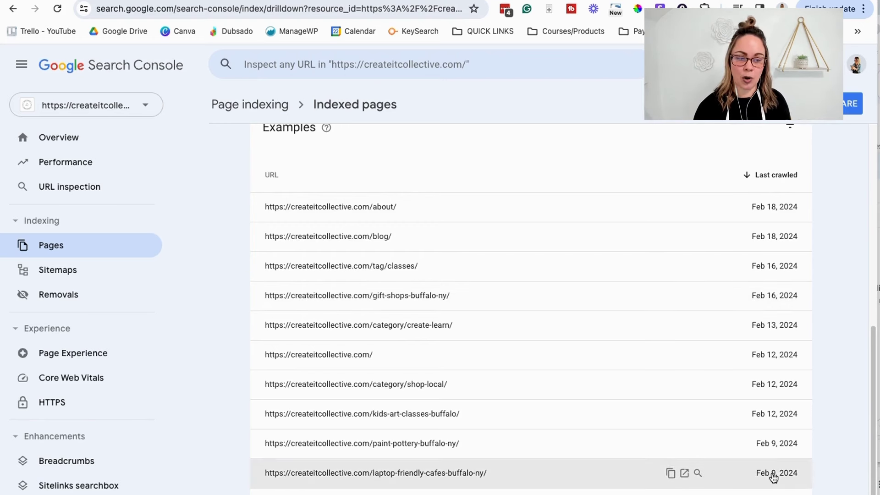
# Check the submitted sitemaps report and the list of temporary removal requests for the property.
pyautogui.click(86, 276)
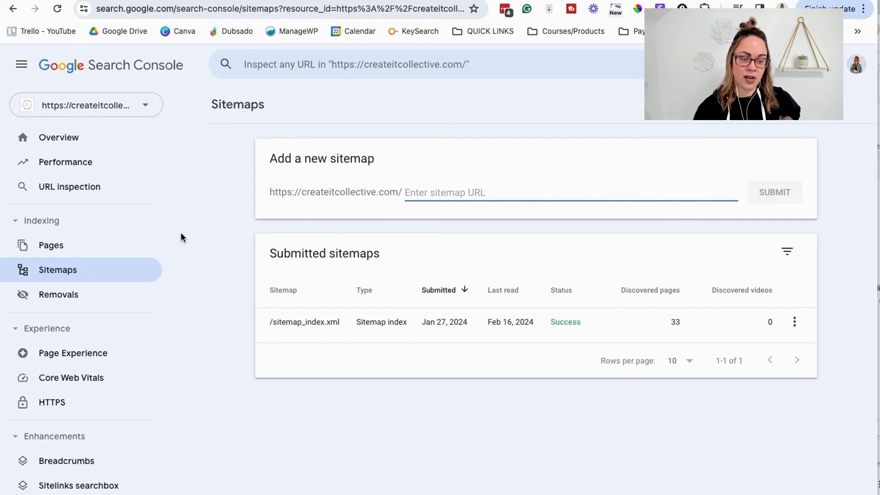
pyautogui.click(82, 297)
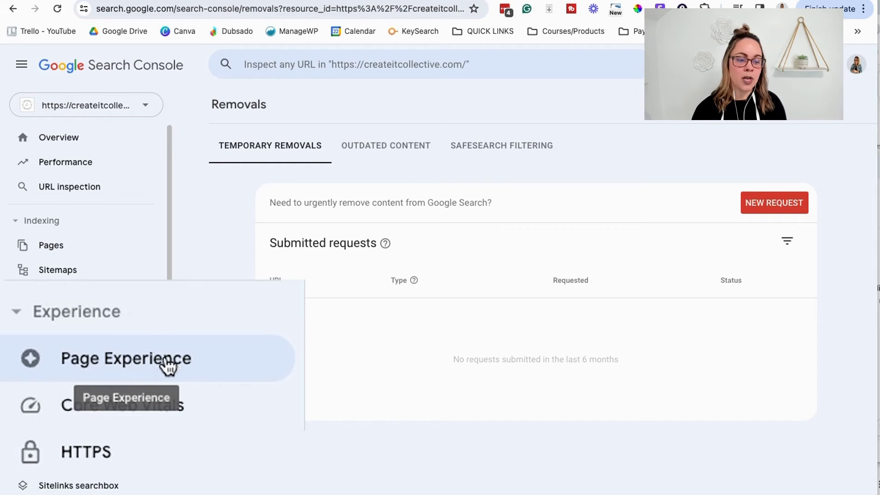
# Open the Page Experience report and review its introduction and the Core Web Vitals and HTTPS summaries.
pyautogui.click(92, 353)
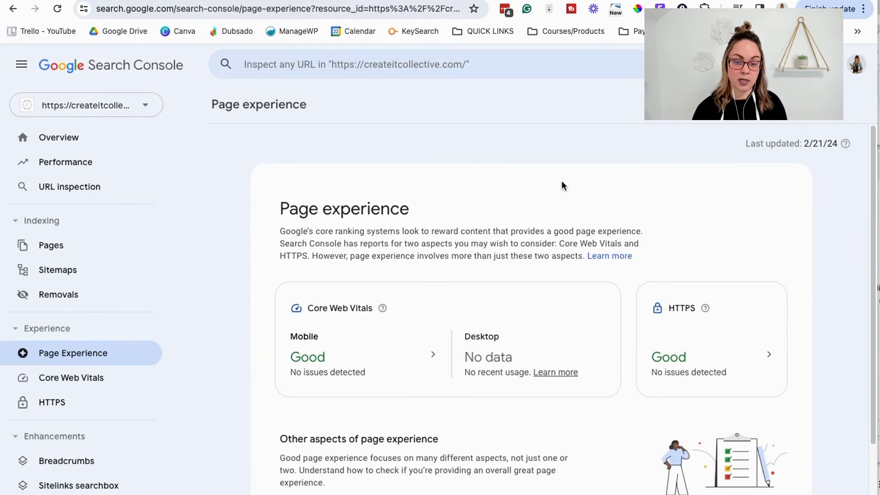
pyautogui.scroll(-1, 559, 177)
pyautogui.moveTo(284, 181); pyautogui.dragTo(523, 202)
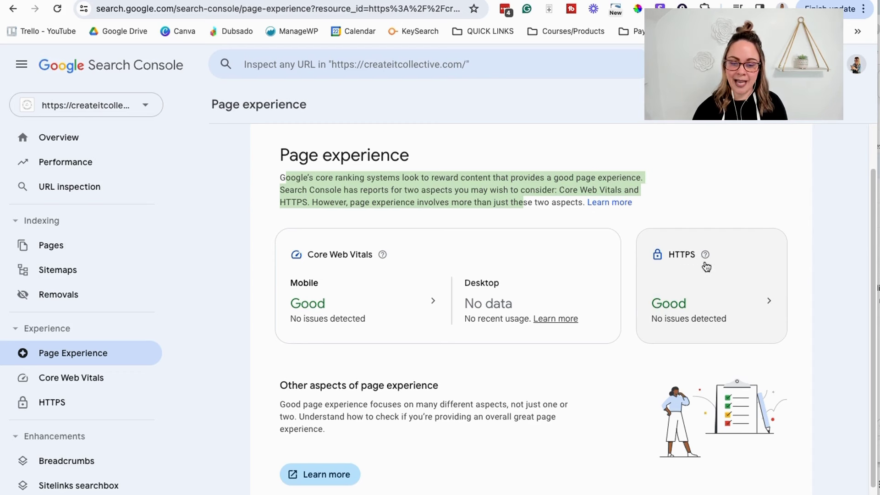
pyautogui.click(777, 303)
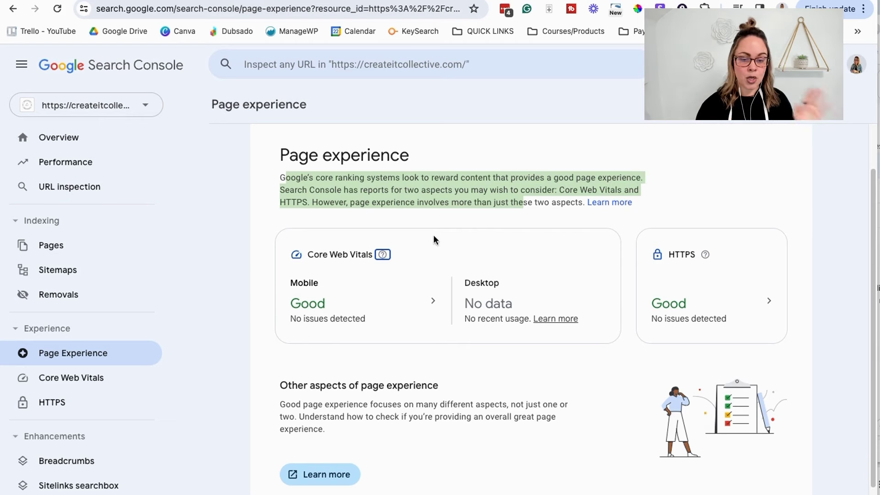
# Open the mobile Core Web Vitals report and review its poor, need improvement and good URL data.
pyautogui.click(404, 288)
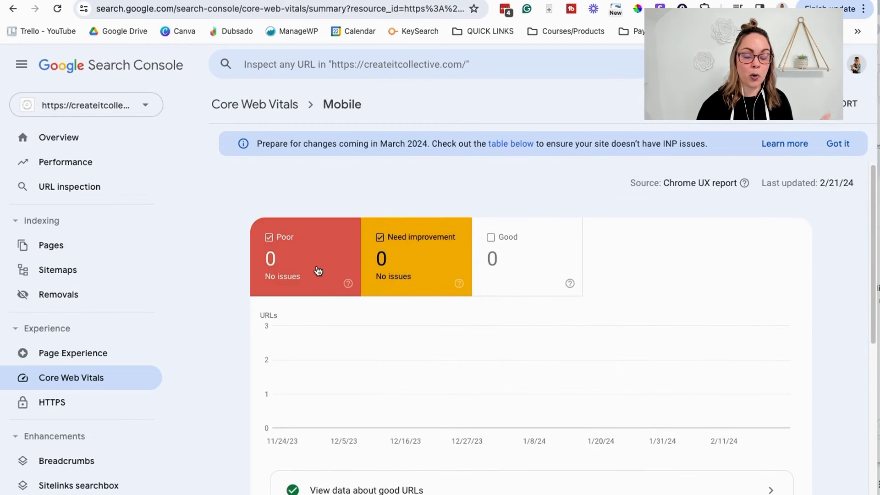
pyautogui.scroll(-2, 694, 375)
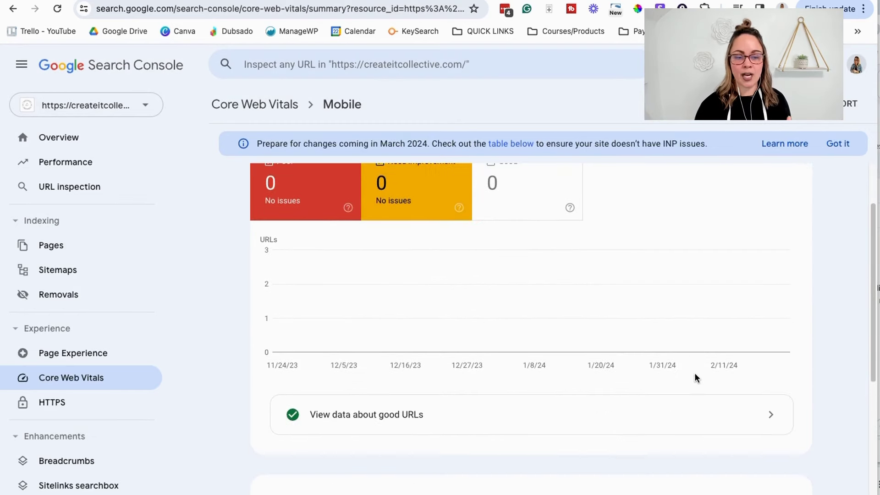
pyautogui.scroll(-3, 694, 373)
pyautogui.scroll(-4, 84, 281)
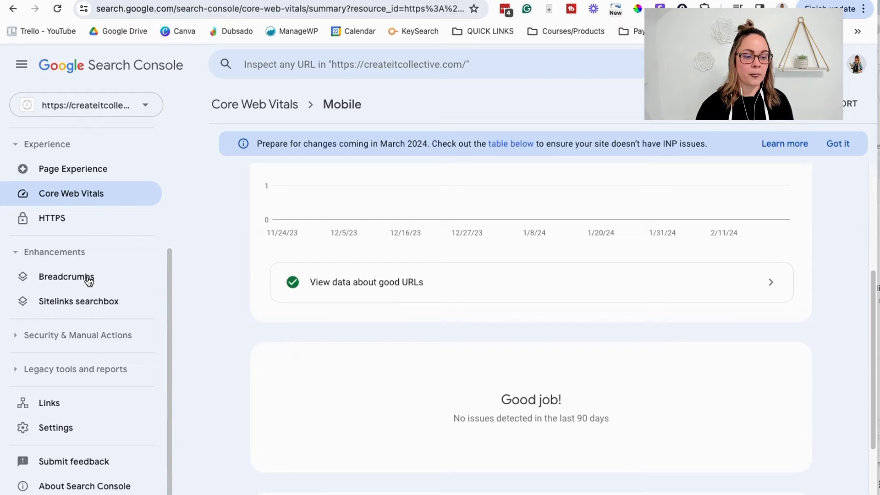
# Compare the Breadcrumbs and Sitelinks searchbox enhancement reports, checking the invalid and valid items, and return to Breadcrumbs.
pyautogui.click(92, 278)
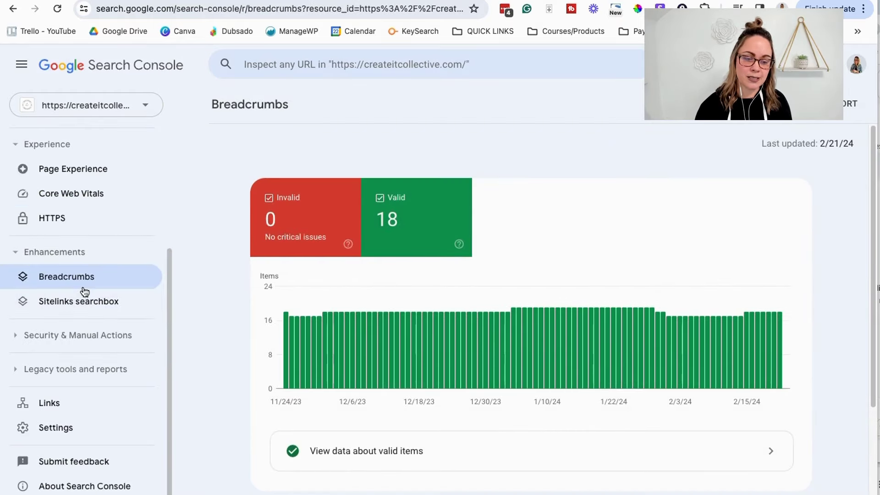
pyautogui.click(79, 301)
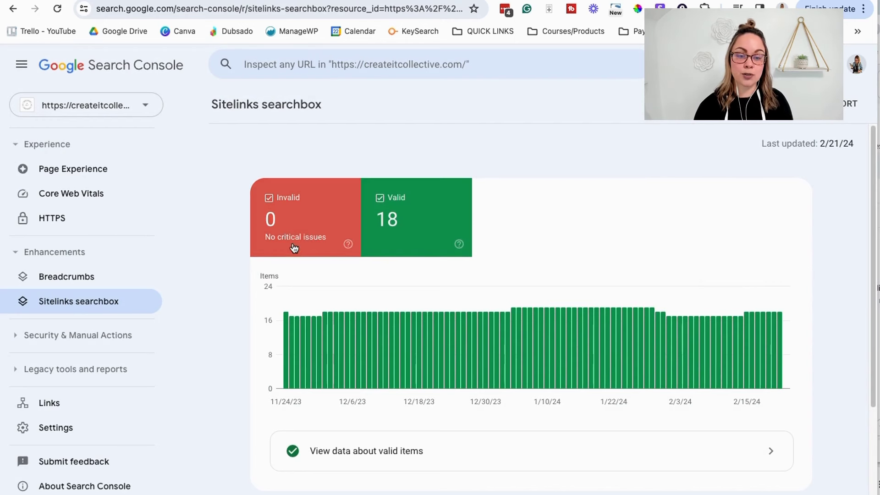
pyautogui.click(104, 275)
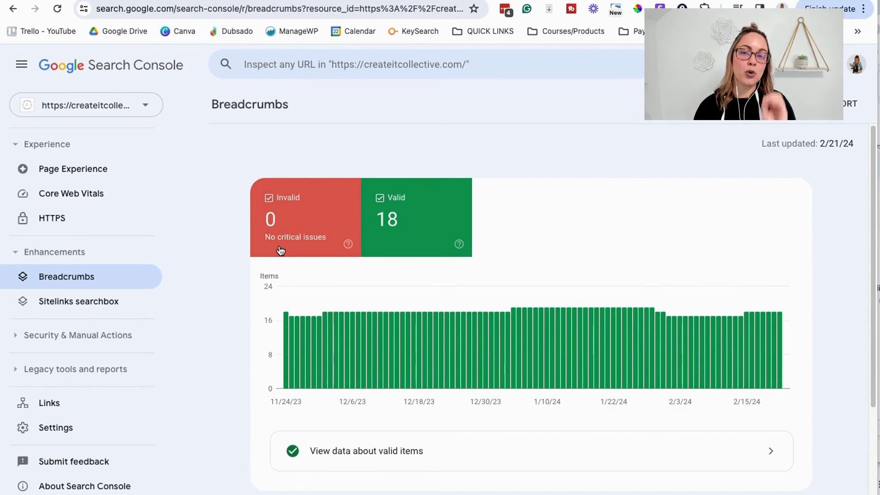
# Expand Security & Manual Actions and check the Manual actions report for any issues.
pyautogui.click(99, 337)
pyautogui.scroll(-2, 108, 338)
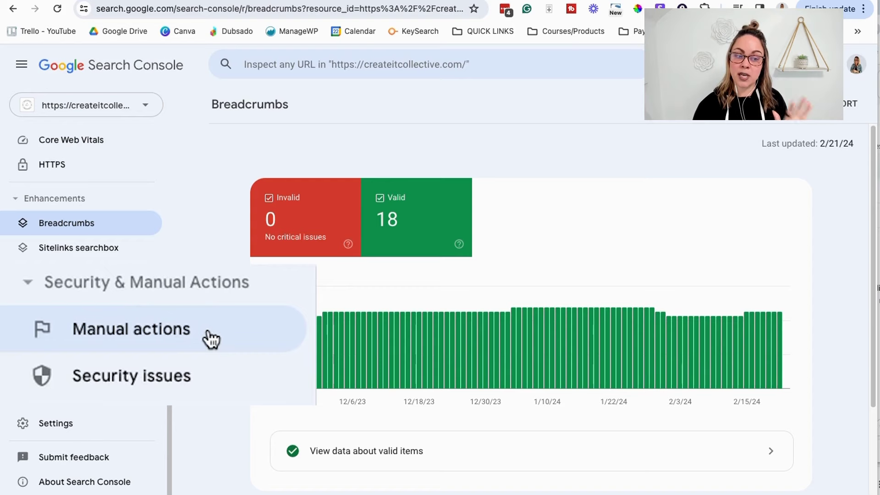
pyautogui.click(110, 306)
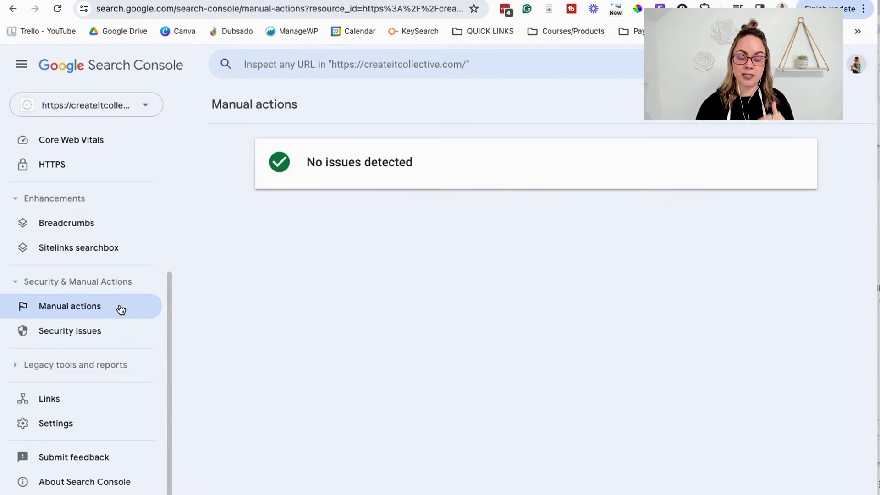
pyautogui.click(18, 285)
pyautogui.click(17, 328)
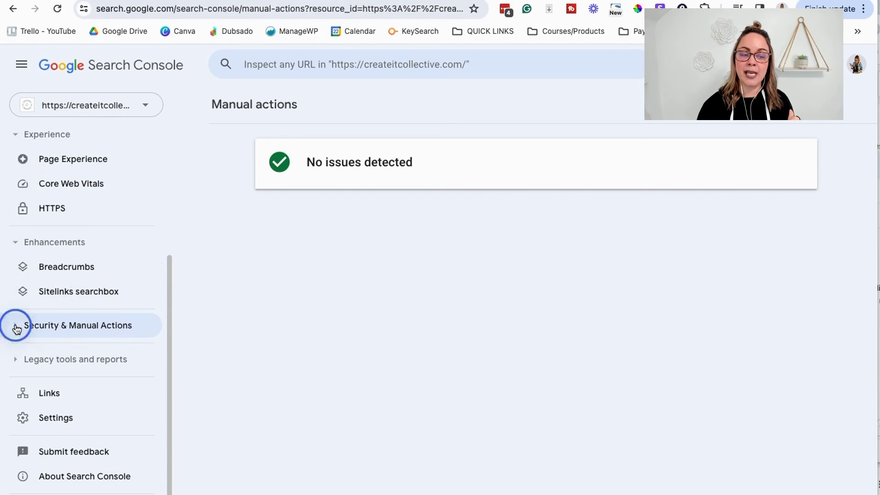
pyautogui.moveTo(465, 165); pyautogui.dragTo(290, 161)
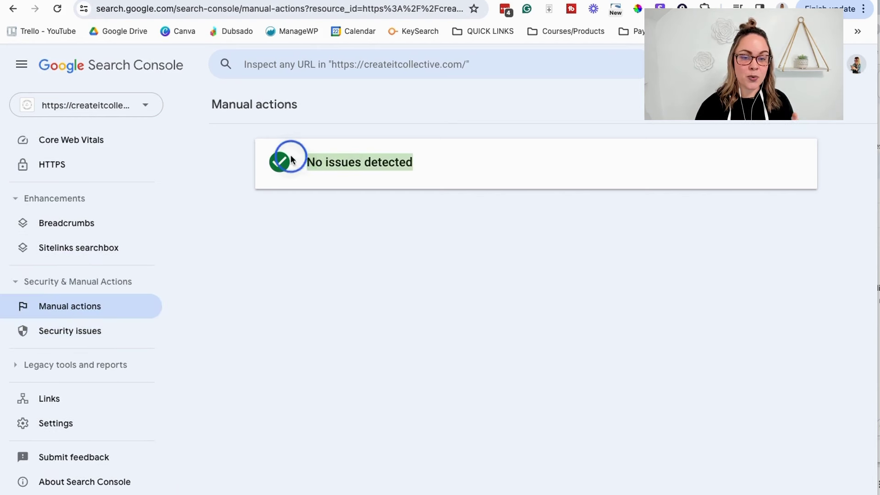
# Open the Security issues report and highlight its status message.
pyautogui.click(83, 339)
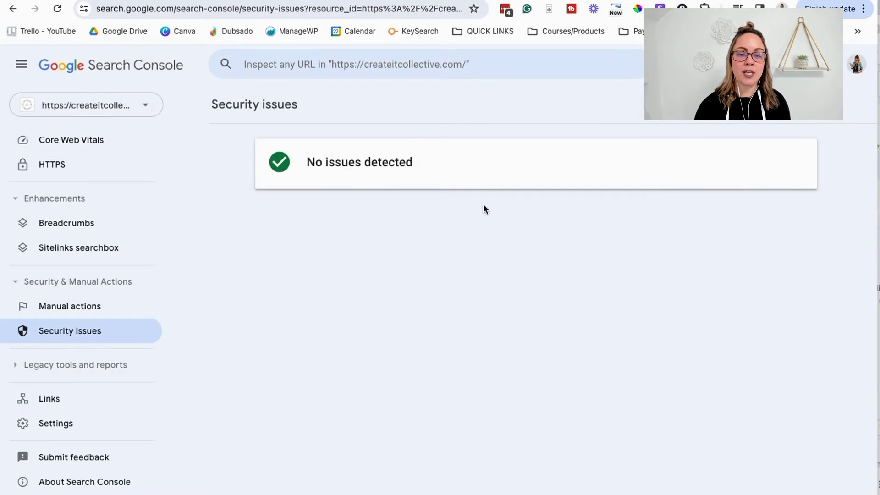
pyautogui.click(392, 177)
pyautogui.tripleClick(392, 176)
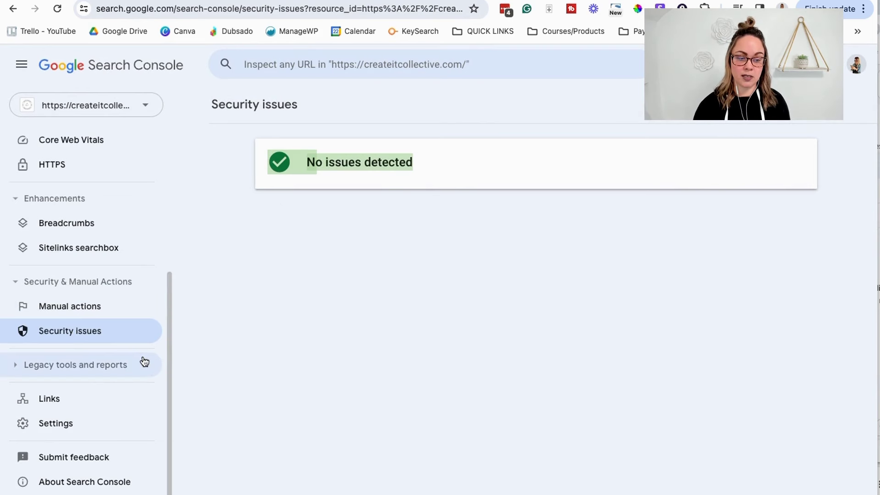
# Peek at the legacy tools and reports, and review the Links report's external and internal top linked pages, linking sites and linking text.
pyautogui.click(27, 366)
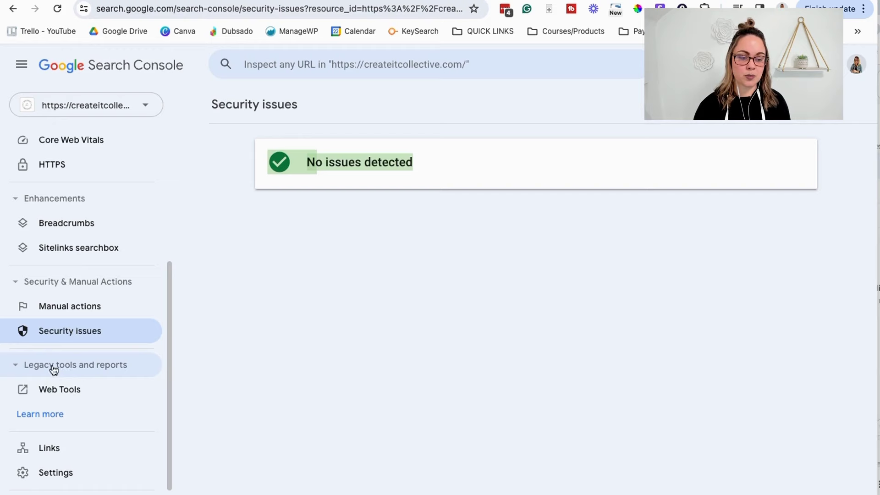
pyautogui.click(29, 364)
pyautogui.click(64, 391)
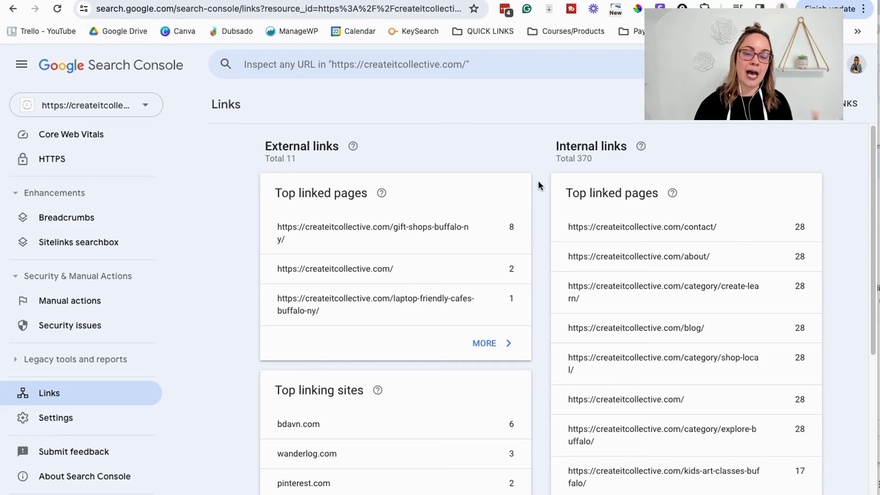
pyautogui.scroll(-5, 546, 186)
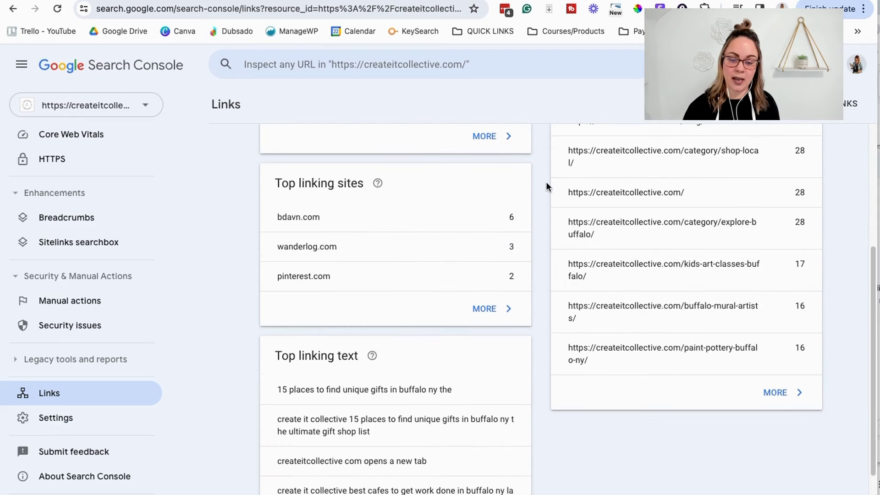
pyautogui.scroll(4, 558, 265)
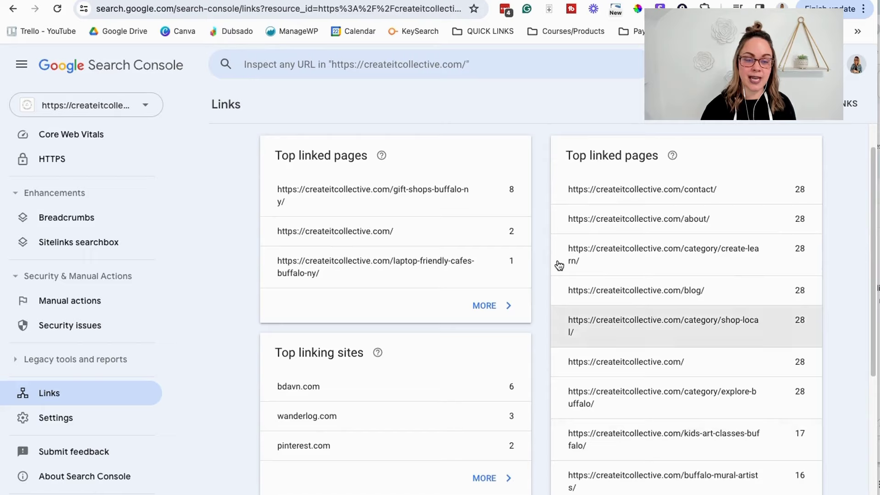
pyautogui.scroll(1, 558, 265)
# Open the property's Associations settings and review the associated Google Analytics services and pending requests.
pyautogui.click(96, 419)
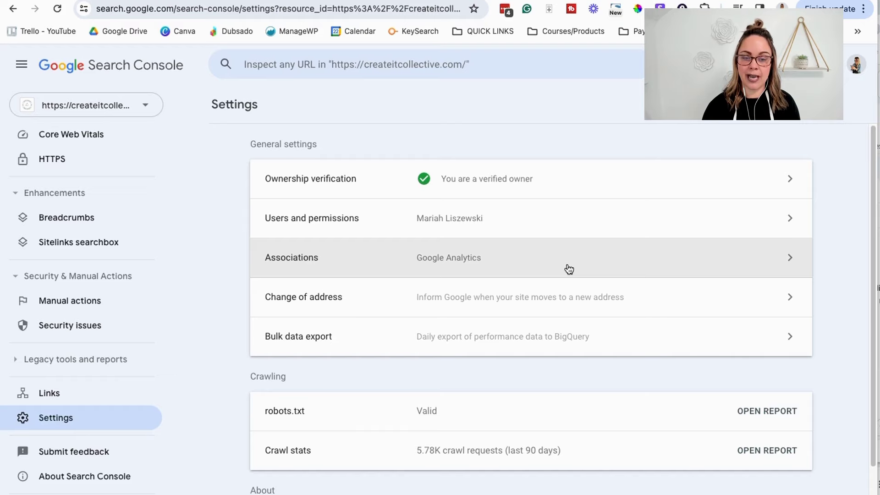
pyautogui.click(568, 268)
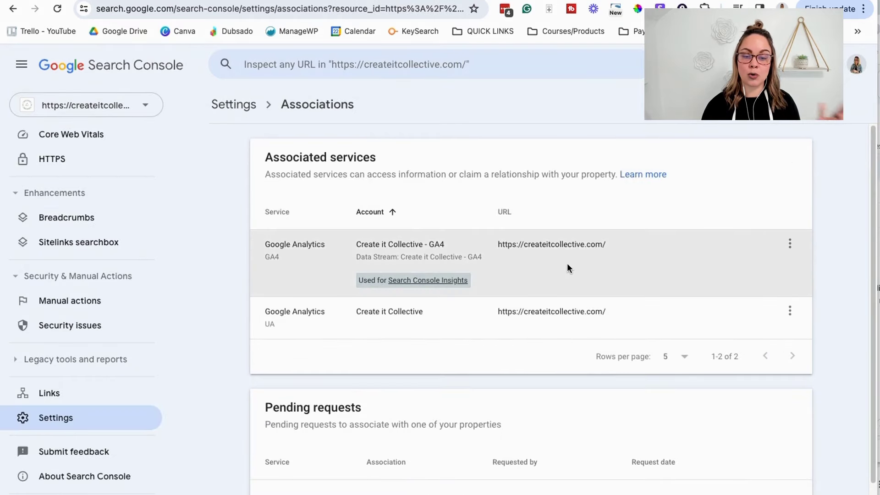
pyautogui.scroll(-1, 493, 365)
pyautogui.scroll(1, 494, 364)
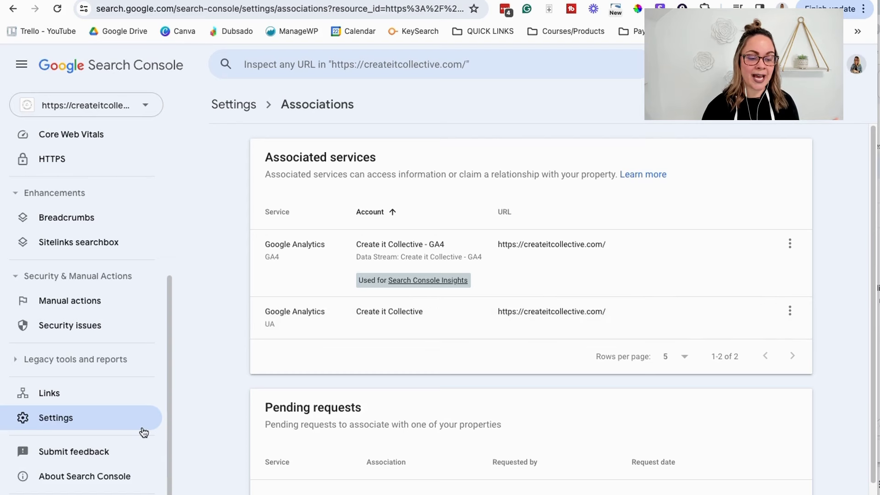
# Go back to the main property settings to view the available options, and return to the Overview page.
pyautogui.click(59, 415)
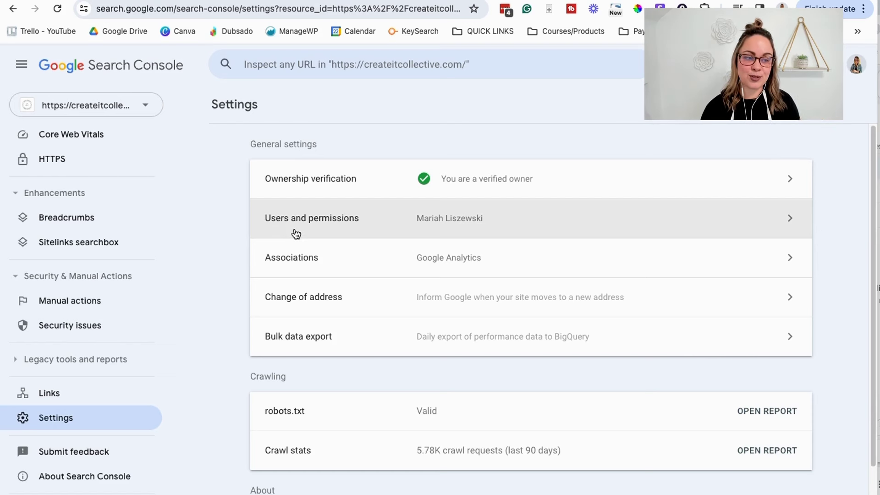
pyautogui.scroll(2, 147, 362)
pyautogui.scroll(3, 145, 370)
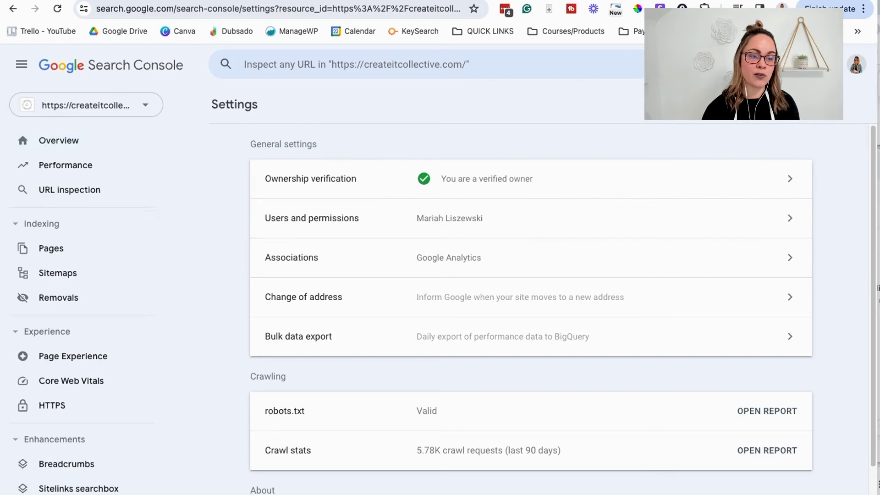
pyautogui.click(51, 142)
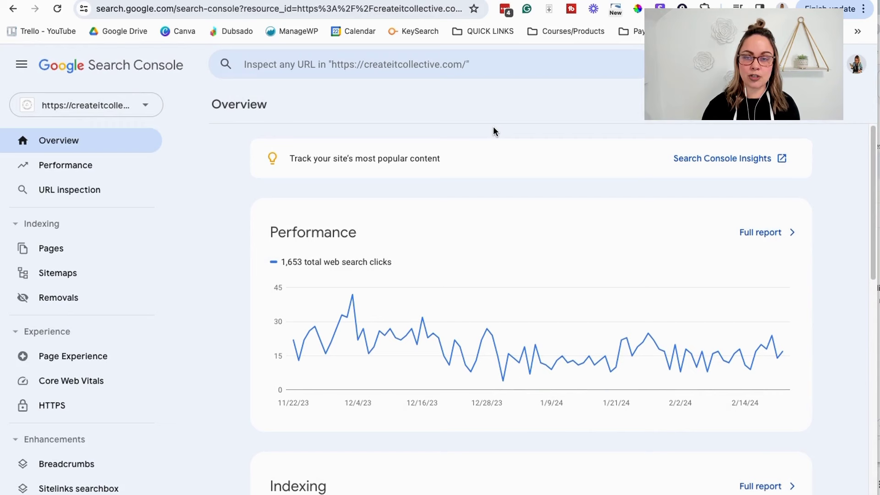